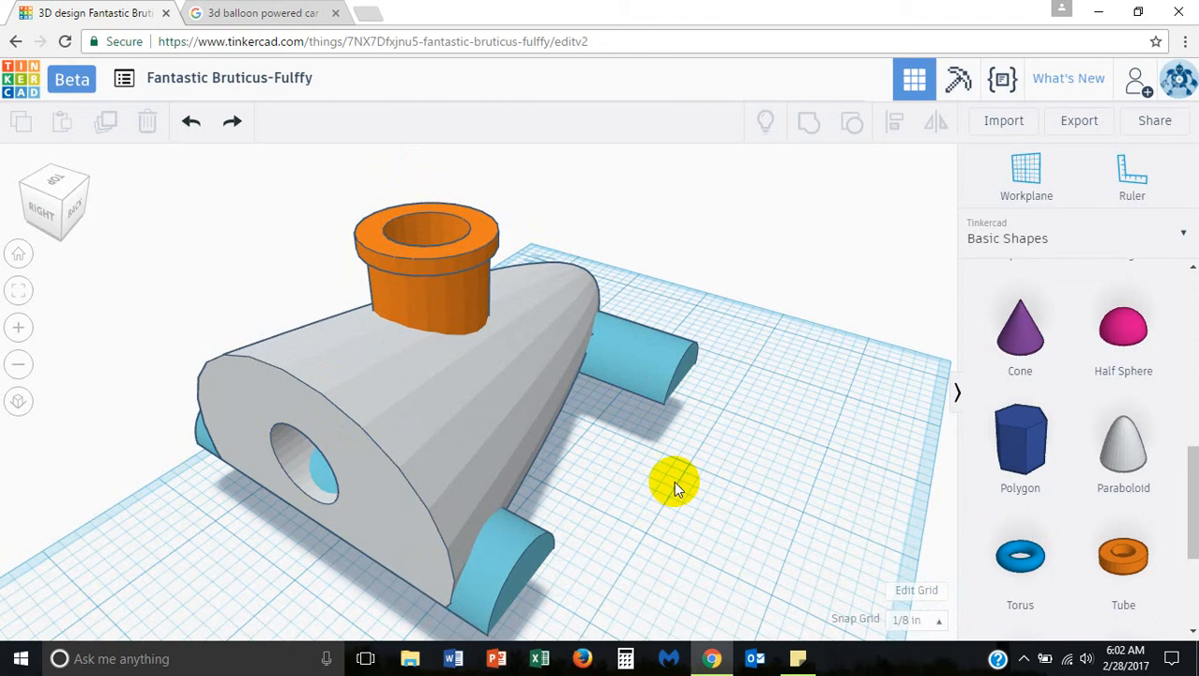
{"action": "right_click_drag", "start_coordinate": [674, 480], "coordinate": [332, 450]}
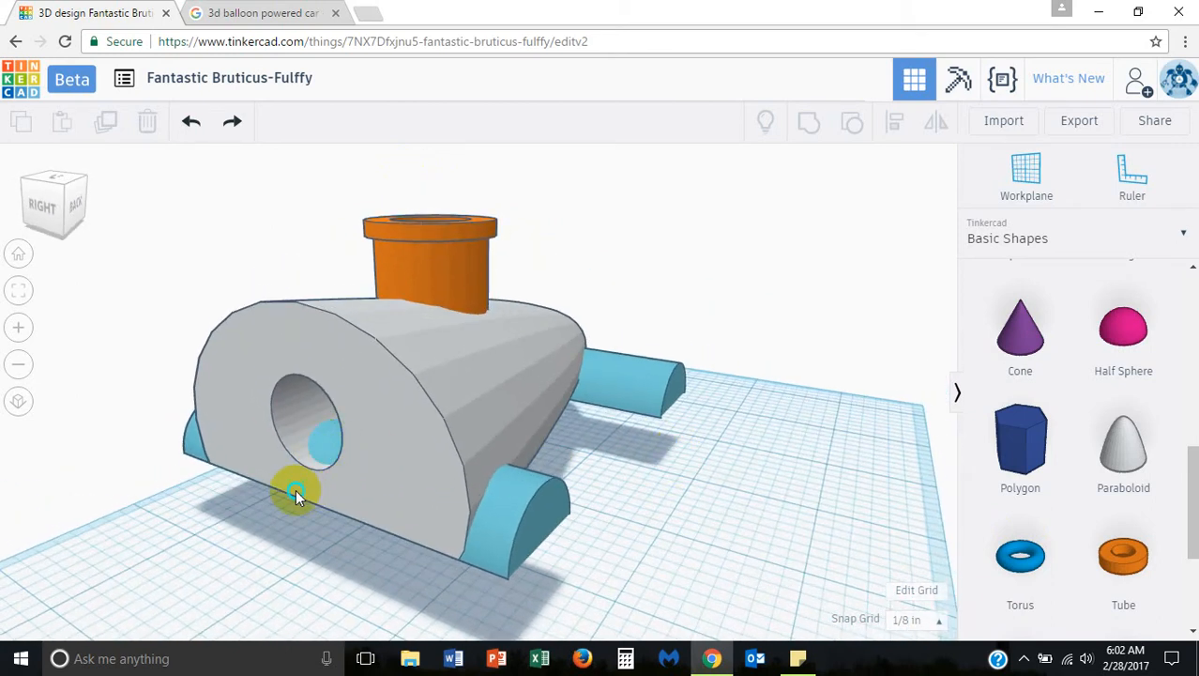
{"action": "right_click_drag", "start_coordinate": [295, 489], "coordinate": [619, 483]}
{"action": "left_click", "coordinate": [1110, 373]}
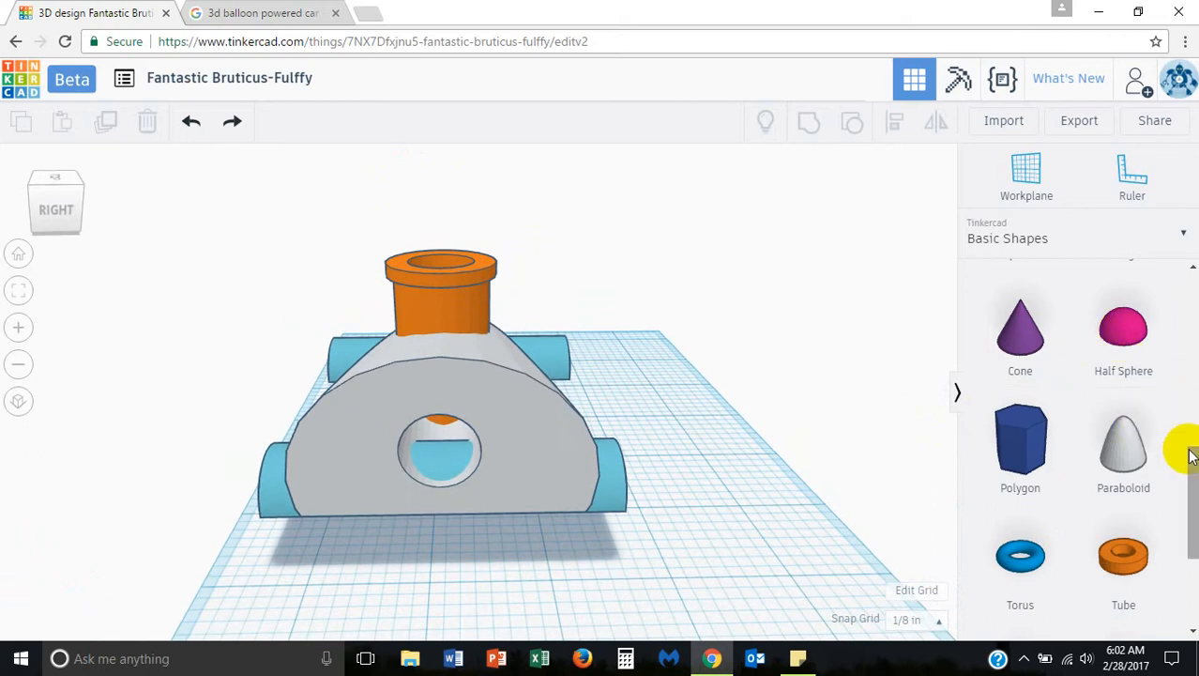
{"action": "left_click_drag", "start_coordinate": [1192, 450], "coordinate": [1192, 278]}
{"action": "left_click_drag", "start_coordinate": [1028, 427], "coordinate": [455, 558]}
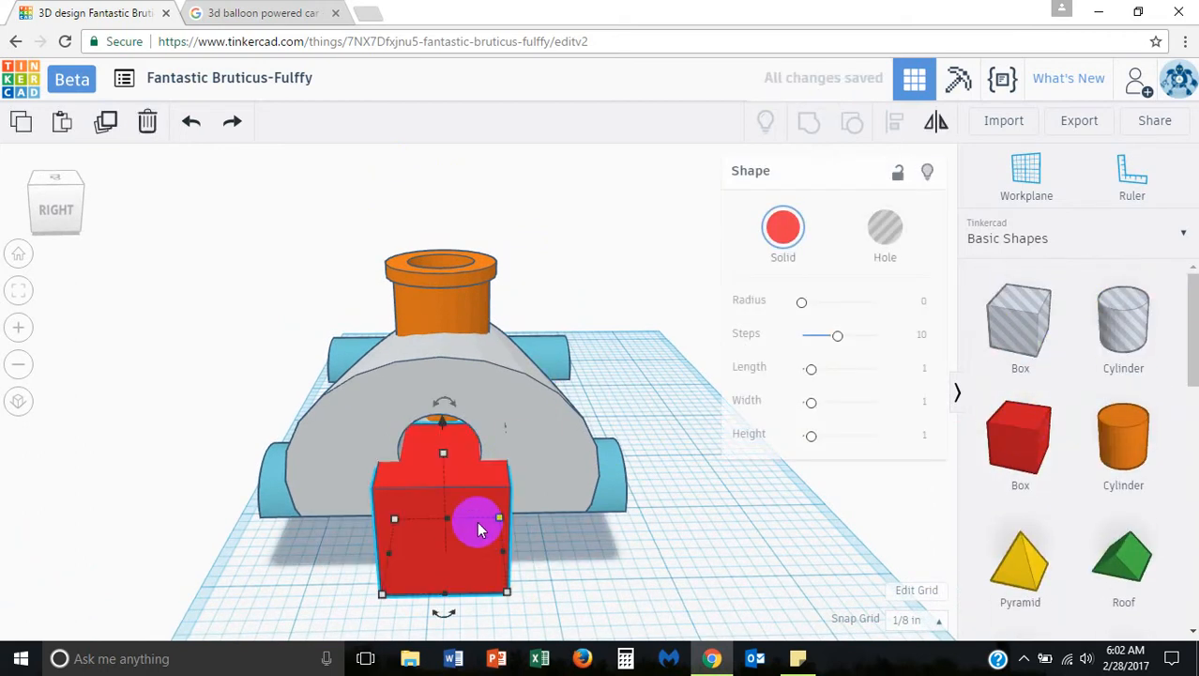
{"action": "mouse_move", "coordinate": [457, 498]}
{"action": "left_mouse_down"}
{"action": "mouse_move", "coordinate": [461, 472]}
{"action": "mouse_move", "coordinate": [480, 477]}
{"action": "mouse_move", "coordinate": [468, 477]}
{"action": "left_mouse_up"}
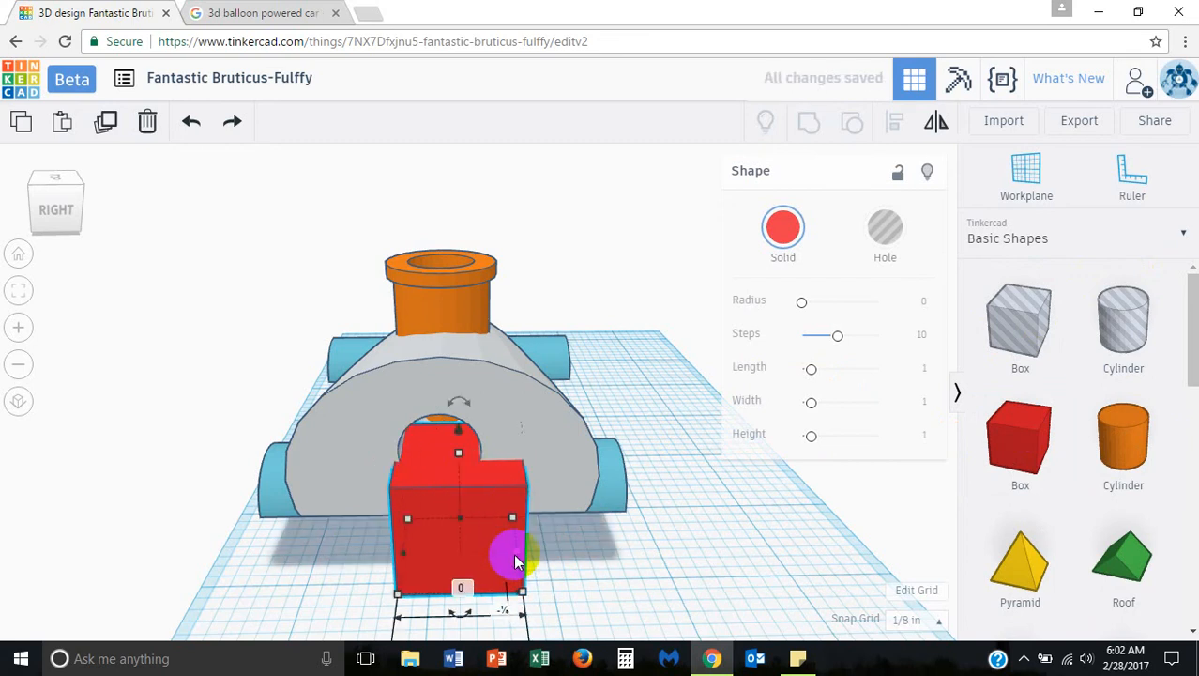
{"action": "left_click_drag", "start_coordinate": [517, 556], "coordinate": [478, 550]}
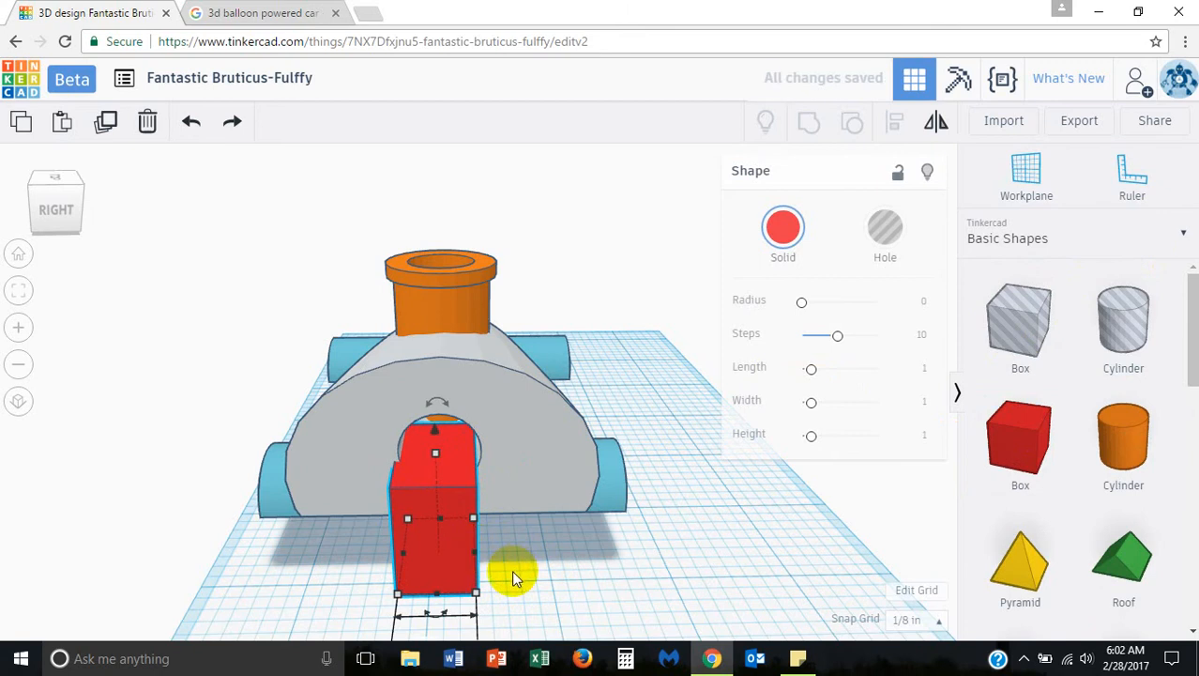
{"action": "scroll", "coordinate": [512, 569], "scroll_direction": "down", "scroll_amount": 2}
{"action": "scroll", "coordinate": [511, 563], "scroll_direction": "up", "scroll_amount": 4}
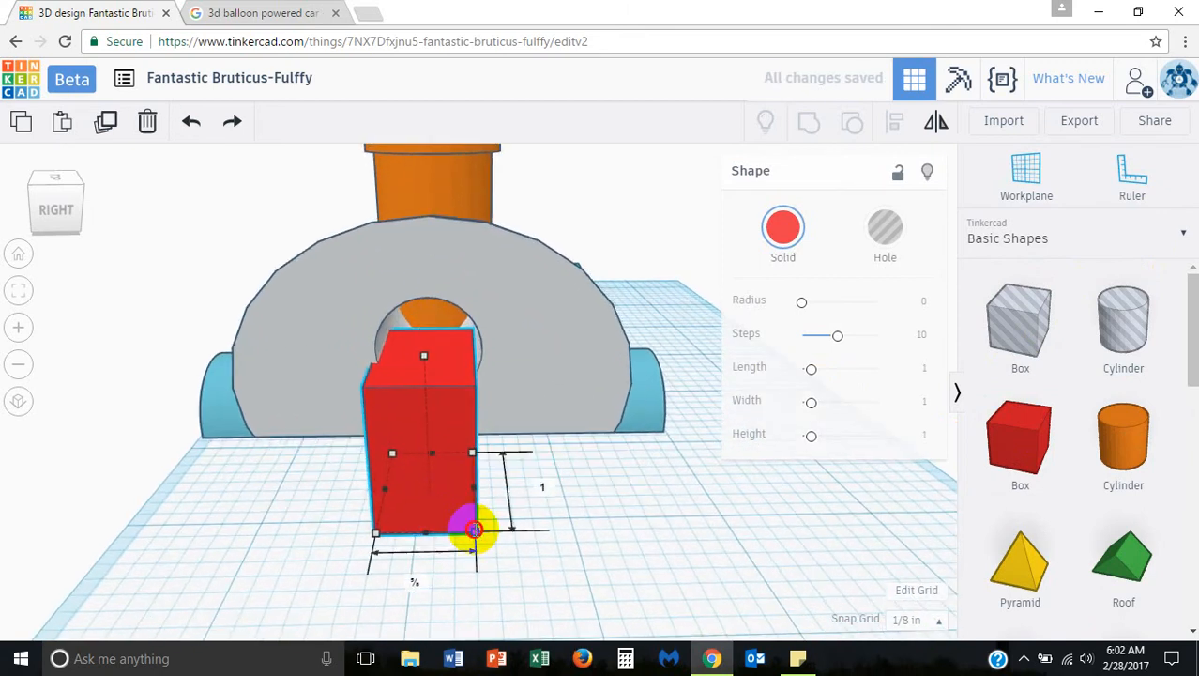
{"action": "scroll", "coordinate": [475, 531], "scroll_direction": "up", "scroll_amount": 5}
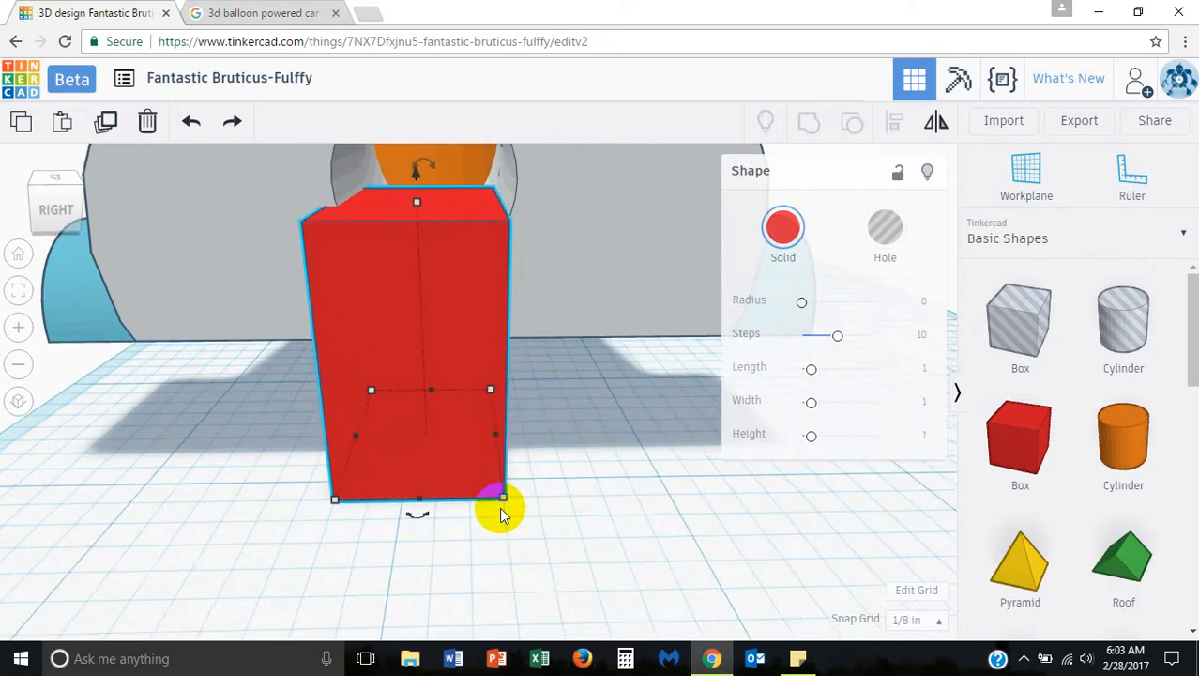
{"action": "scroll", "coordinate": [499, 511], "scroll_direction": "up", "scroll_amount": 3}
{"action": "mouse_move", "coordinate": [514, 536]}
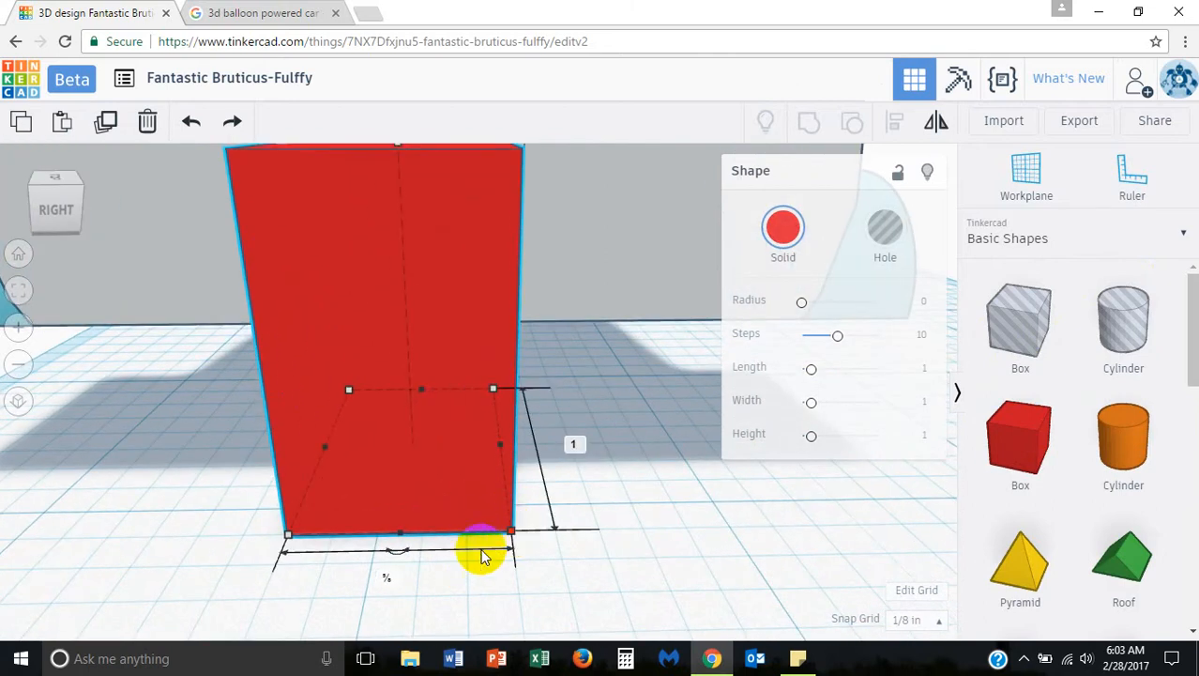
{"action": "scroll", "coordinate": [474, 575], "scroll_direction": "down", "scroll_amount": 2}
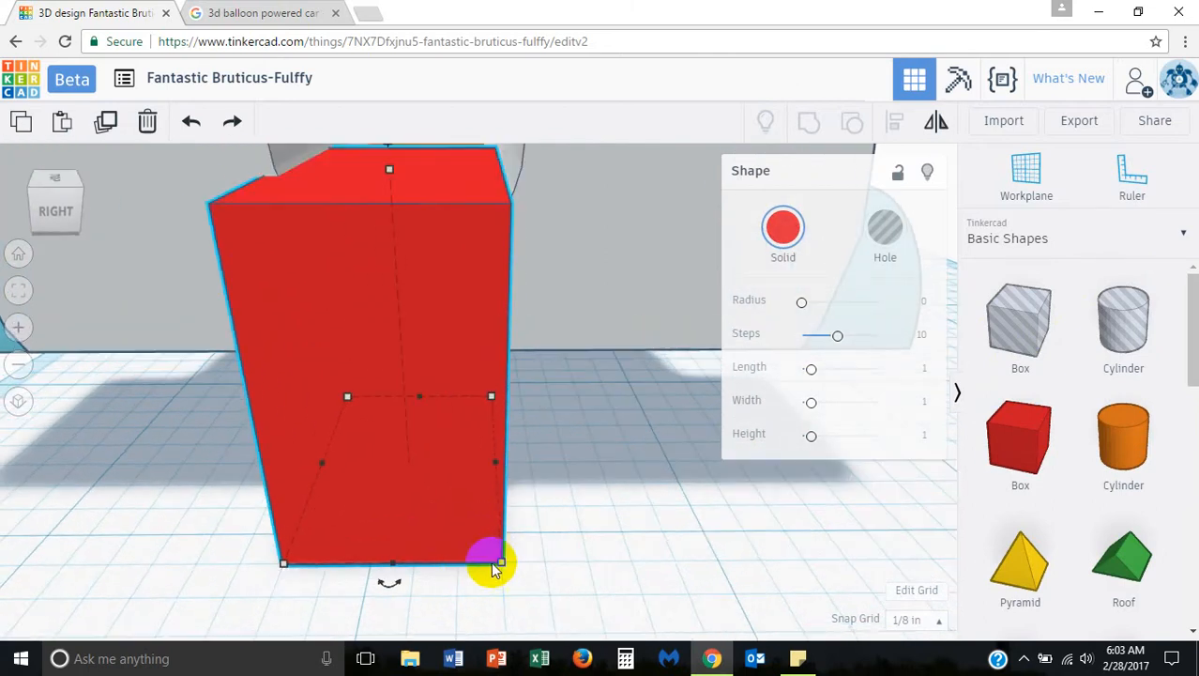
{"action": "mouse_move", "coordinate": [501, 561]}
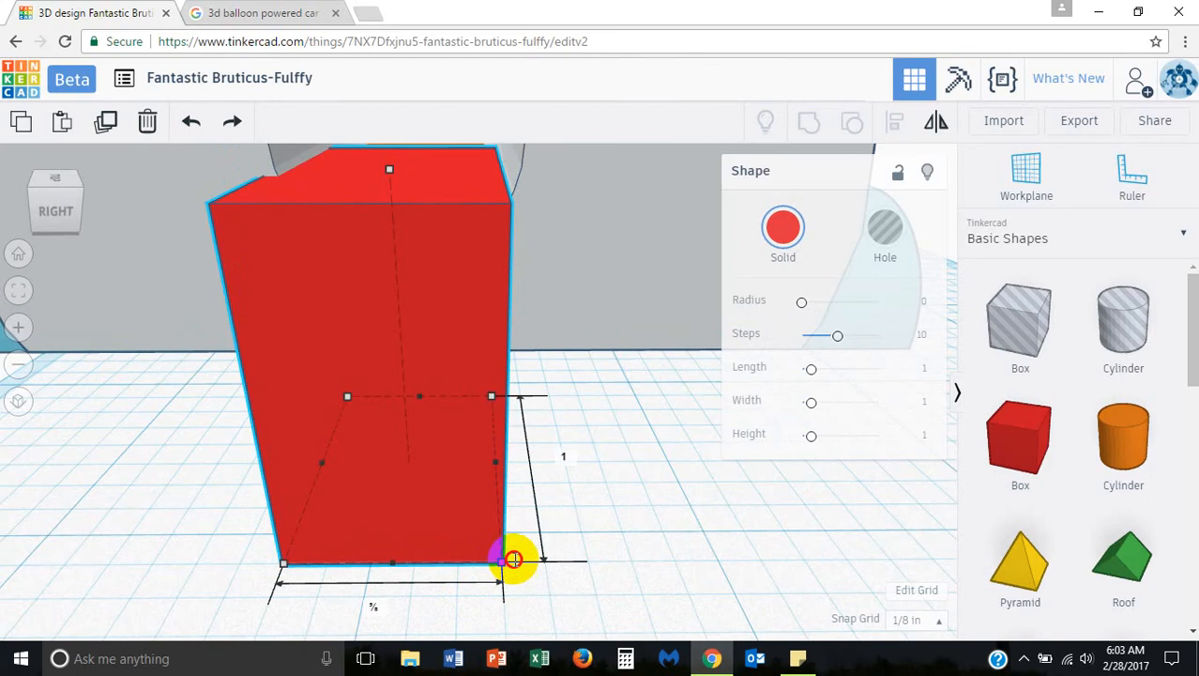
{"action": "mouse_move", "coordinate": [513, 559]}
{"action": "left_mouse_down"}
{"action": "mouse_move", "coordinate": [528, 559]}
{"action": "mouse_move", "coordinate": [518, 556]}
{"action": "left_mouse_up"}
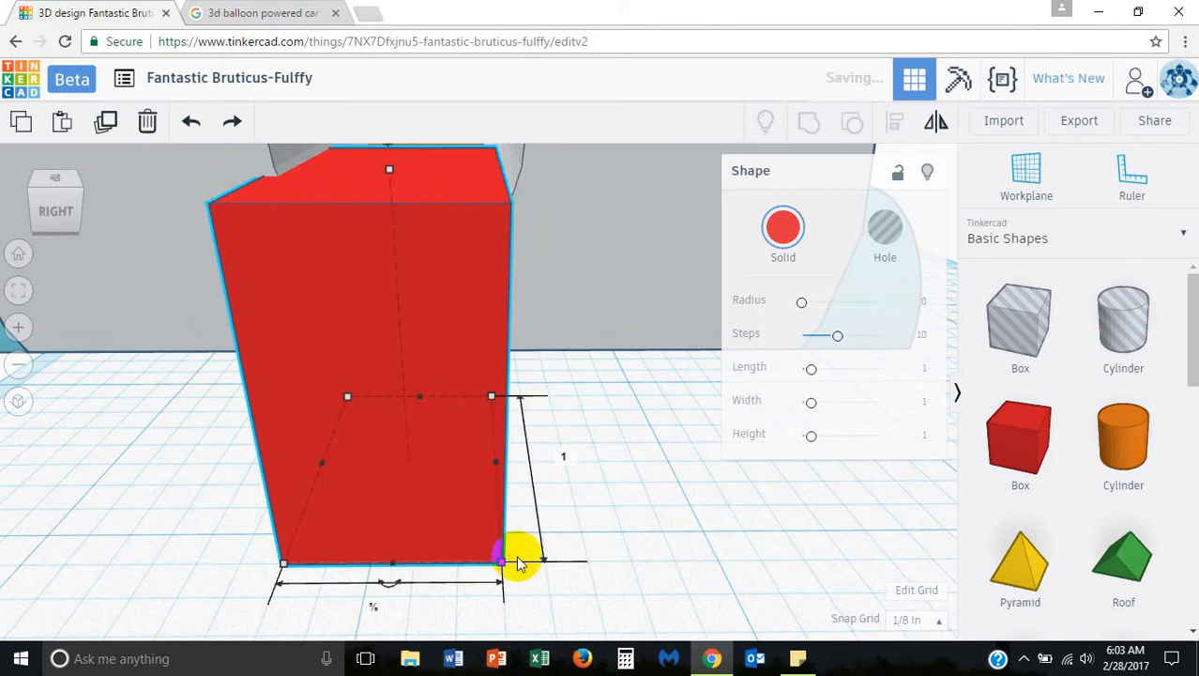
{"action": "scroll", "coordinate": [600, 439], "scroll_direction": "down", "scroll_amount": 4}
{"action": "right_click_drag", "start_coordinate": [598, 439], "coordinate": [574, 519]}
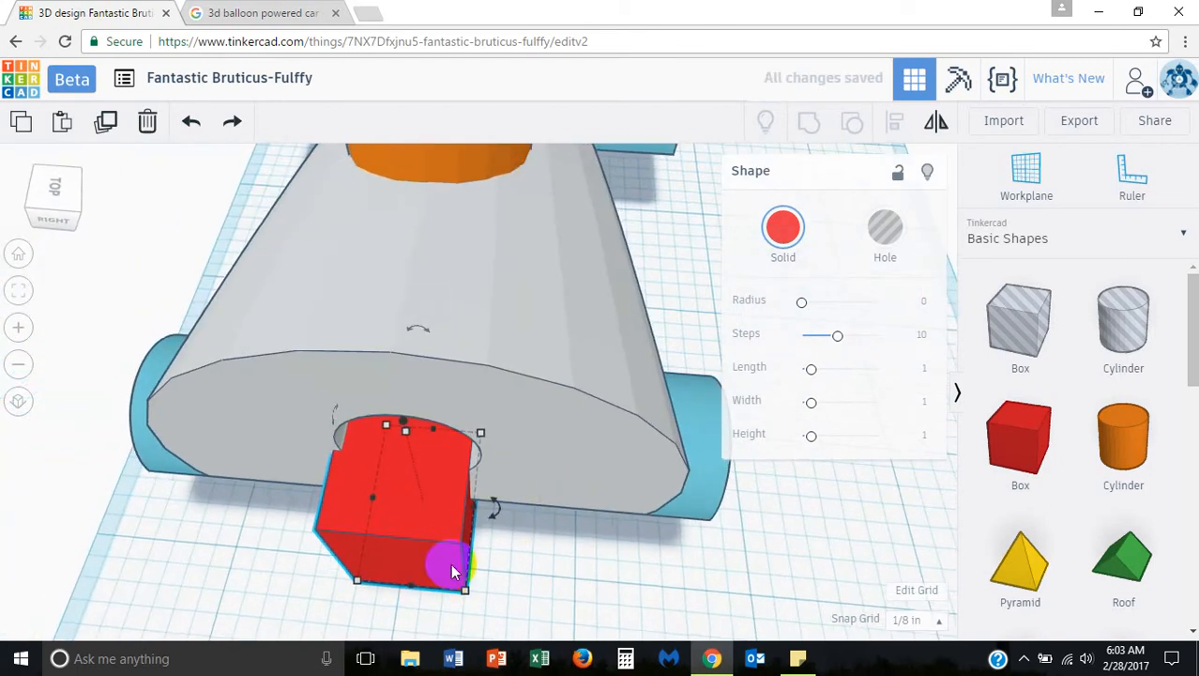
{"action": "right_click_drag", "start_coordinate": [512, 554], "coordinate": [432, 528]}
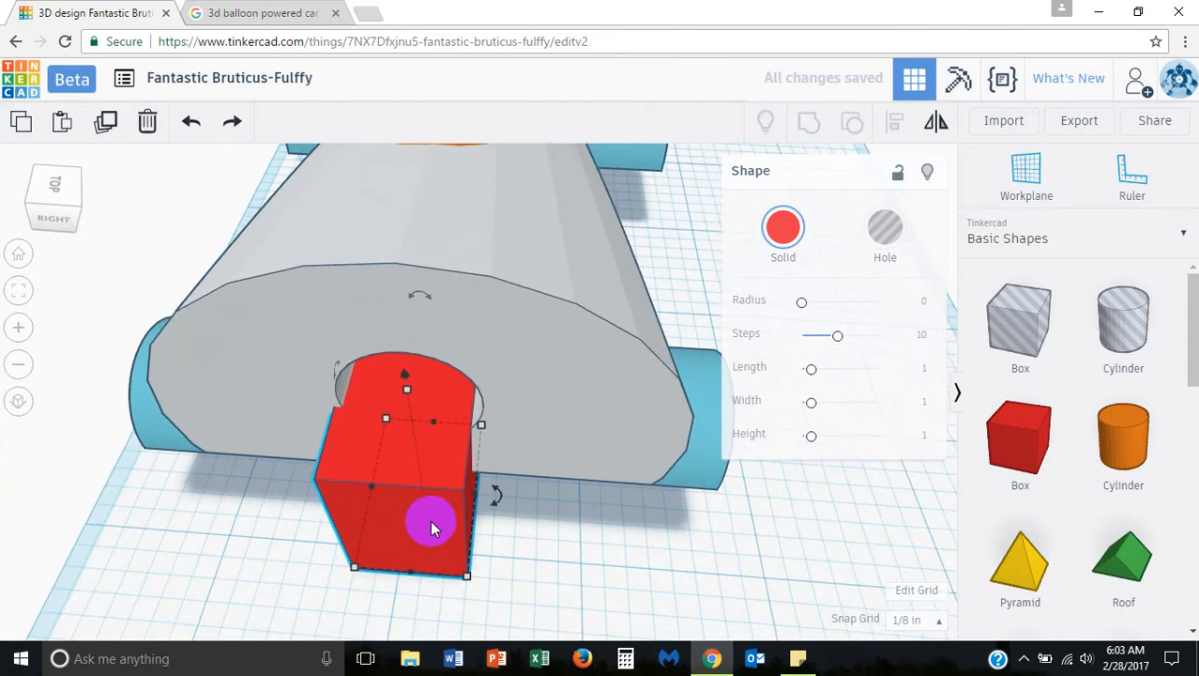
{"action": "key", "text": "Delete"}
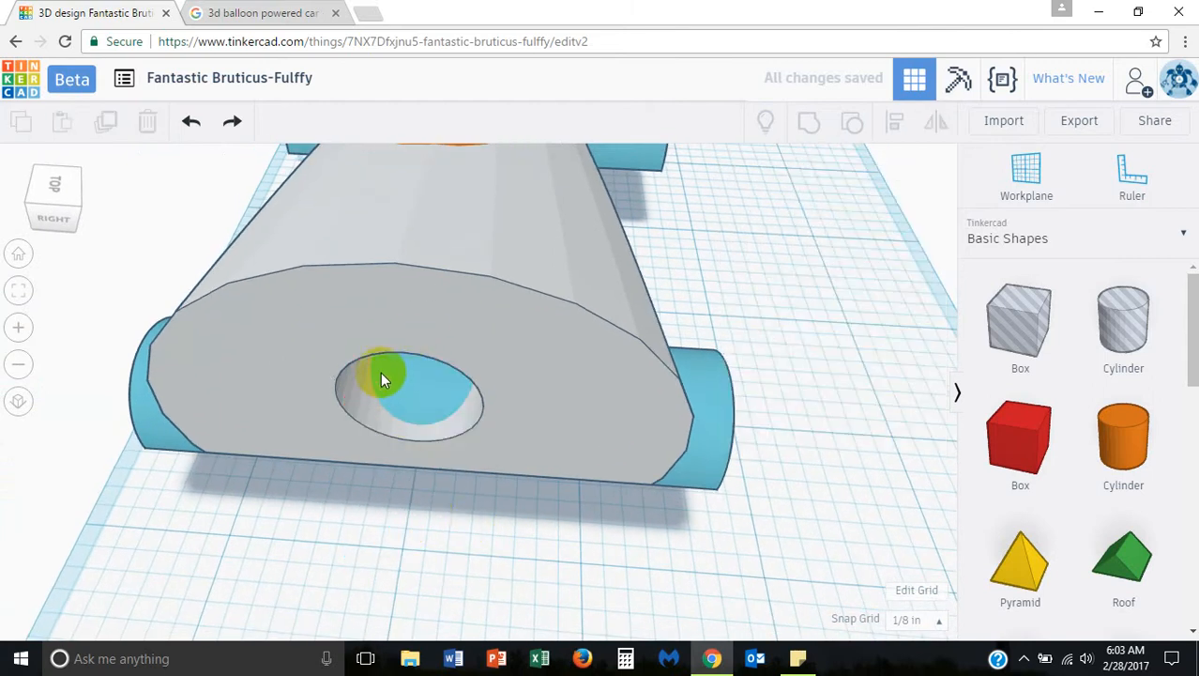
{"action": "right_click_drag", "start_coordinate": [379, 390], "coordinate": [389, 439]}
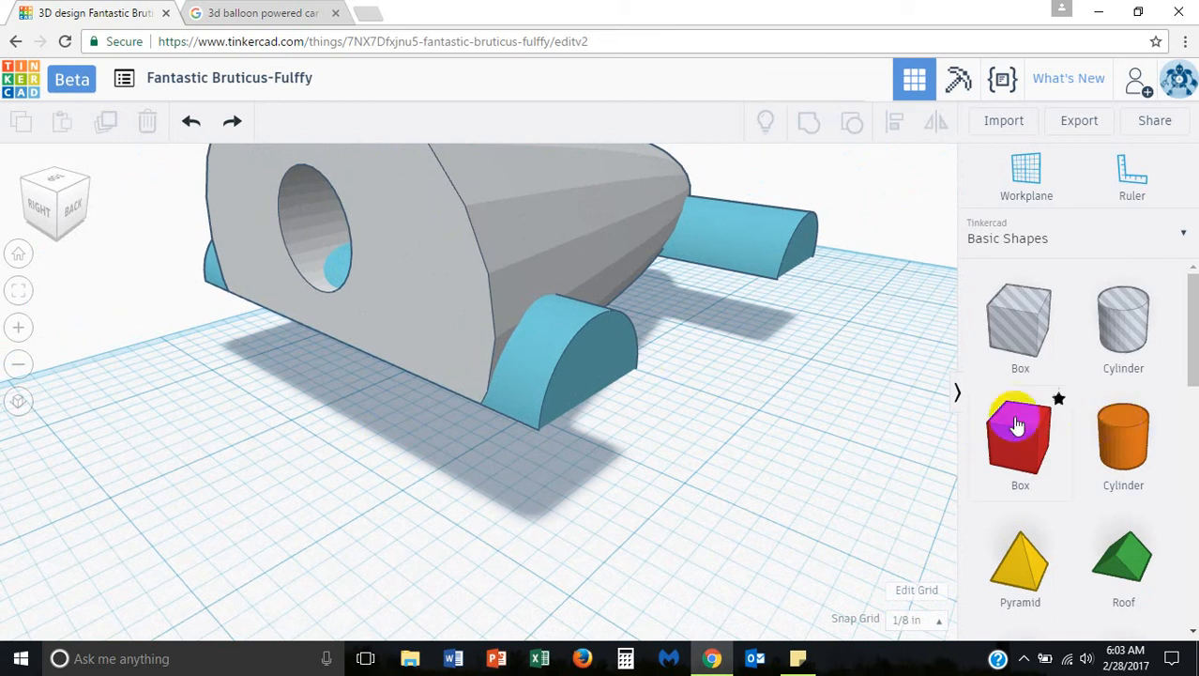
{"action": "left_click_drag", "start_coordinate": [1081, 428], "coordinate": [327, 461]}
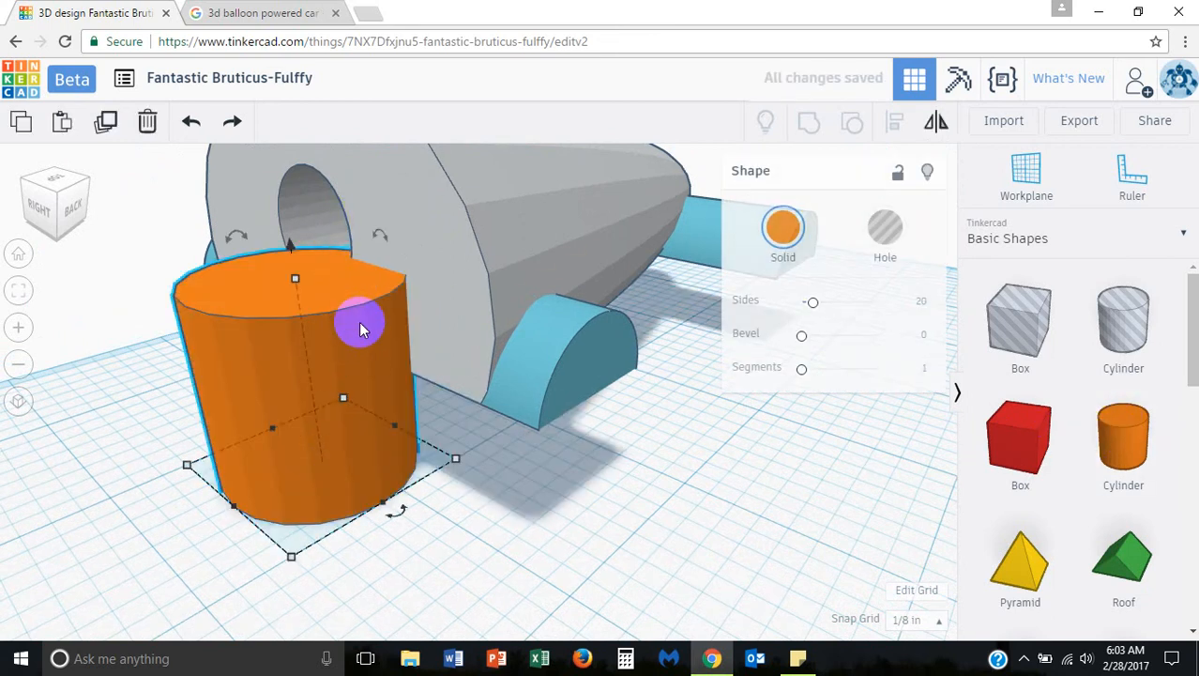
{"action": "key", "text": "Delete"}
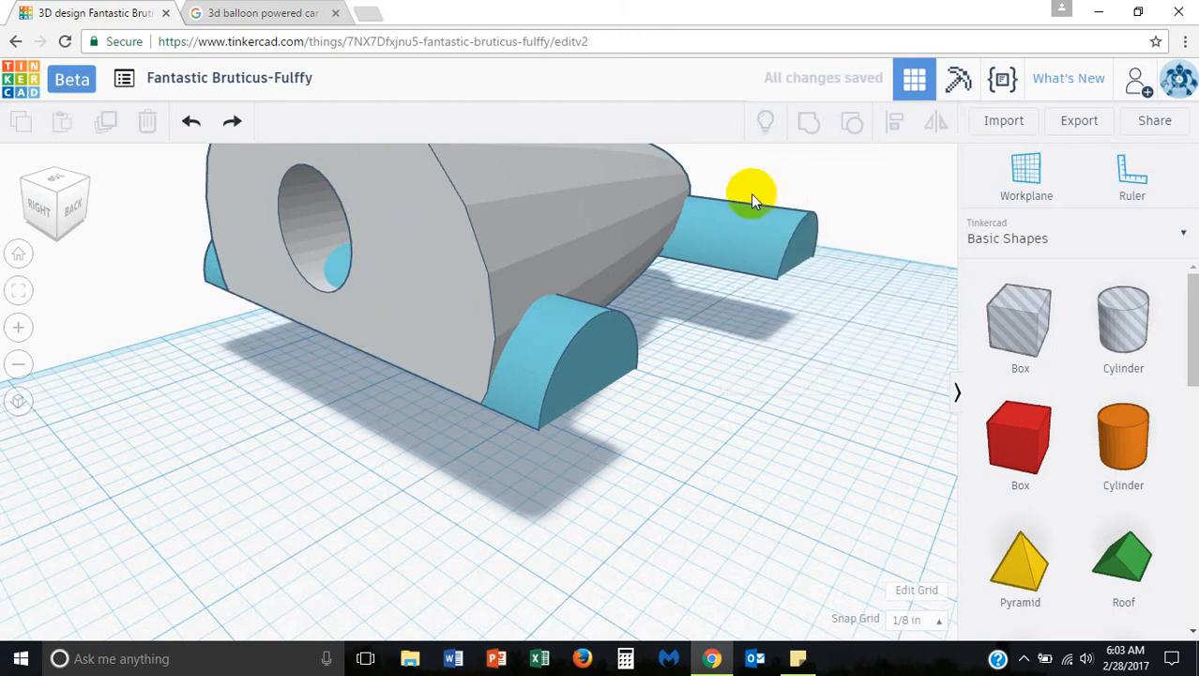
Place the workplane on the body's flat end face and add a solid cylinder there, shrunk to roughly the round hole's diameter
{"action": "left_click_drag", "start_coordinate": [1026, 174], "coordinate": [418, 274]}
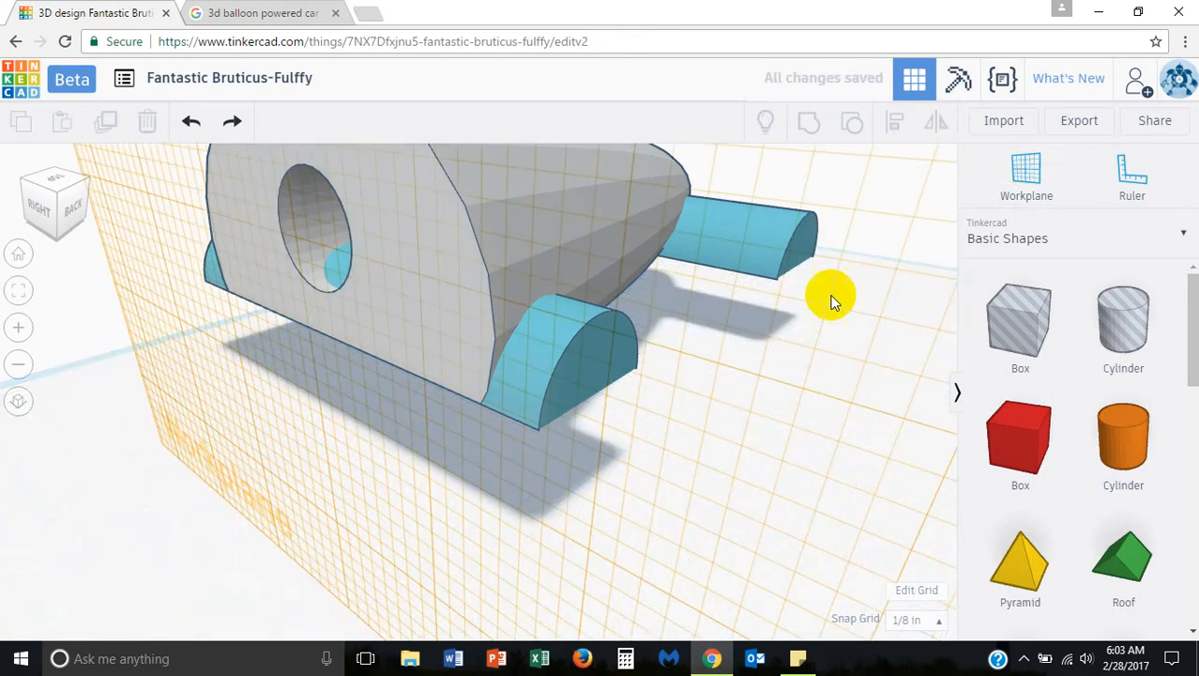
{"action": "left_click_drag", "start_coordinate": [1130, 441], "coordinate": [288, 405]}
{"action": "right_click_drag", "start_coordinate": [345, 425], "coordinate": [569, 409]}
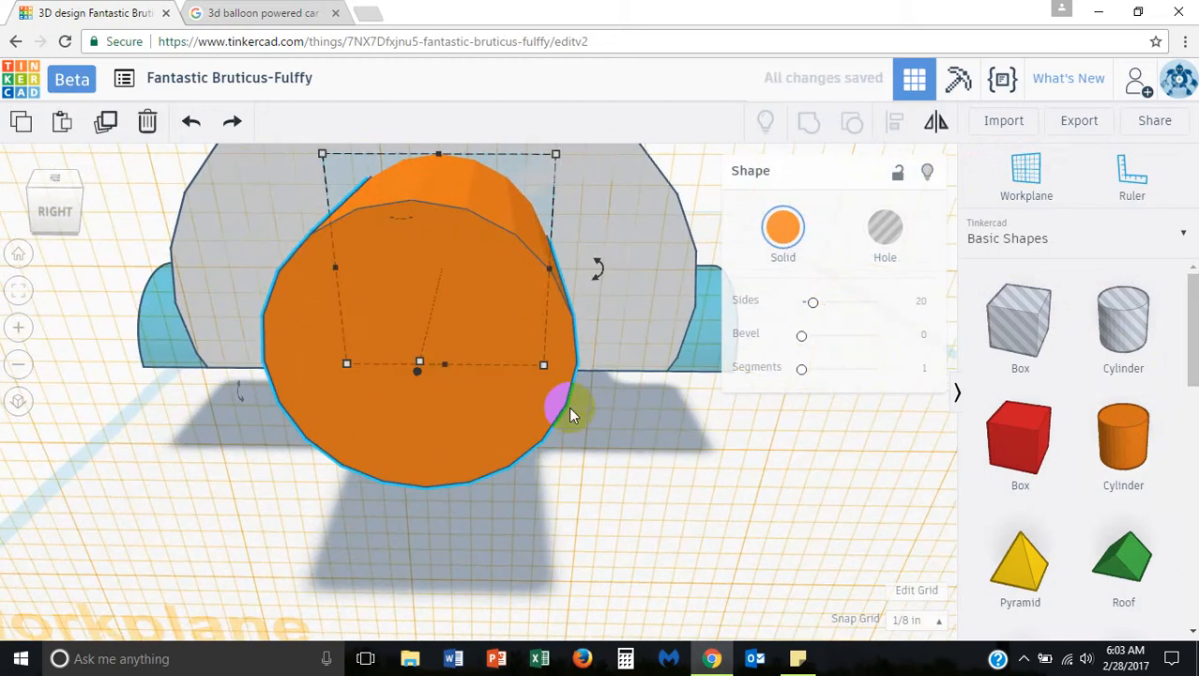
{"action": "left_click_drag", "start_coordinate": [544, 365], "coordinate": [456, 263]}
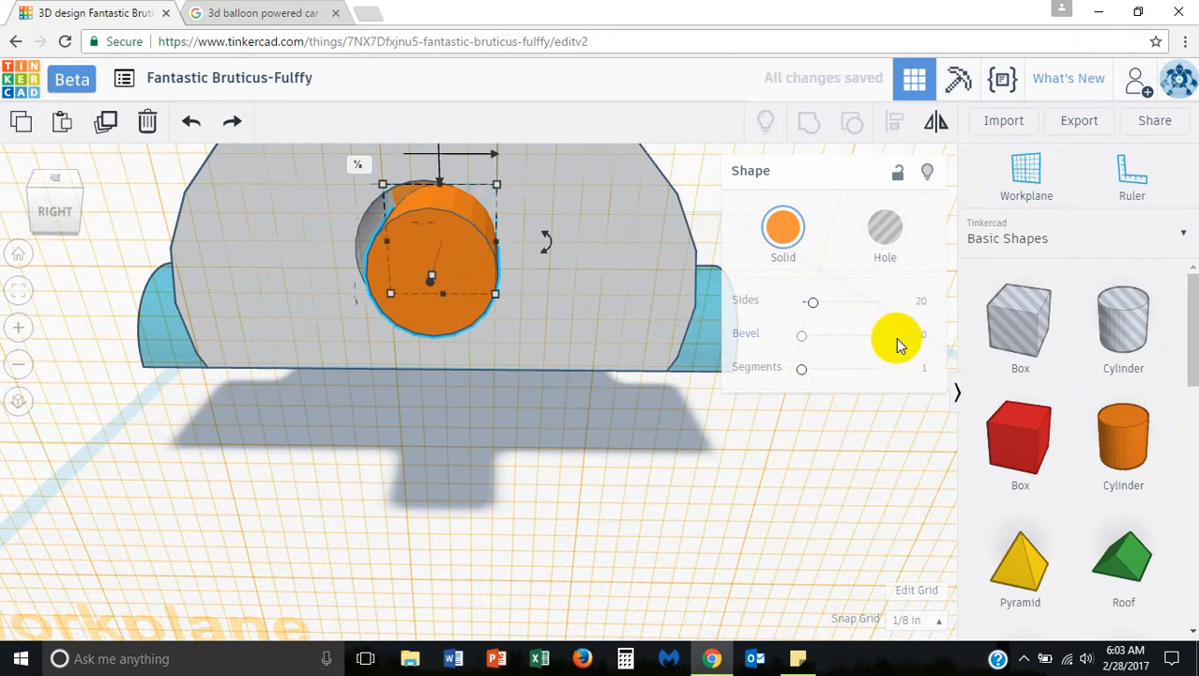
Return the workplane to the base grid and nudge the cylinder so it lines up roughly with the round hole
{"action": "left_click", "coordinate": [1033, 173]}
{"action": "left_click", "coordinate": [692, 554]}
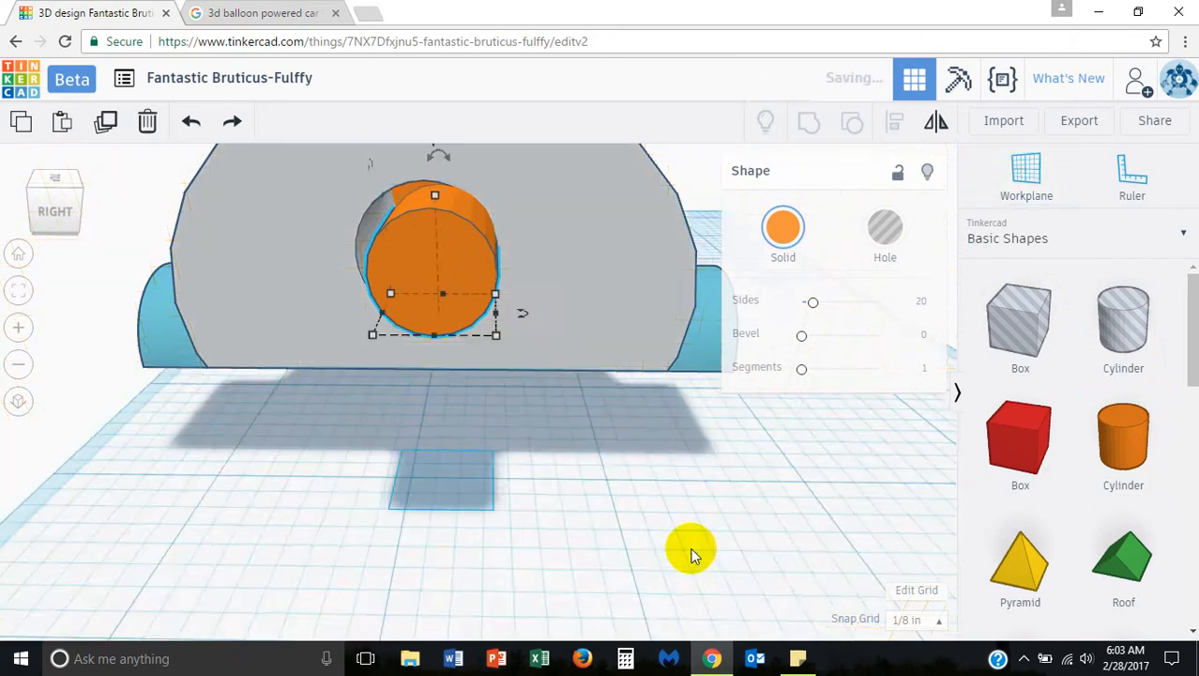
{"action": "right_click_drag", "start_coordinate": [316, 433], "coordinate": [614, 244]}
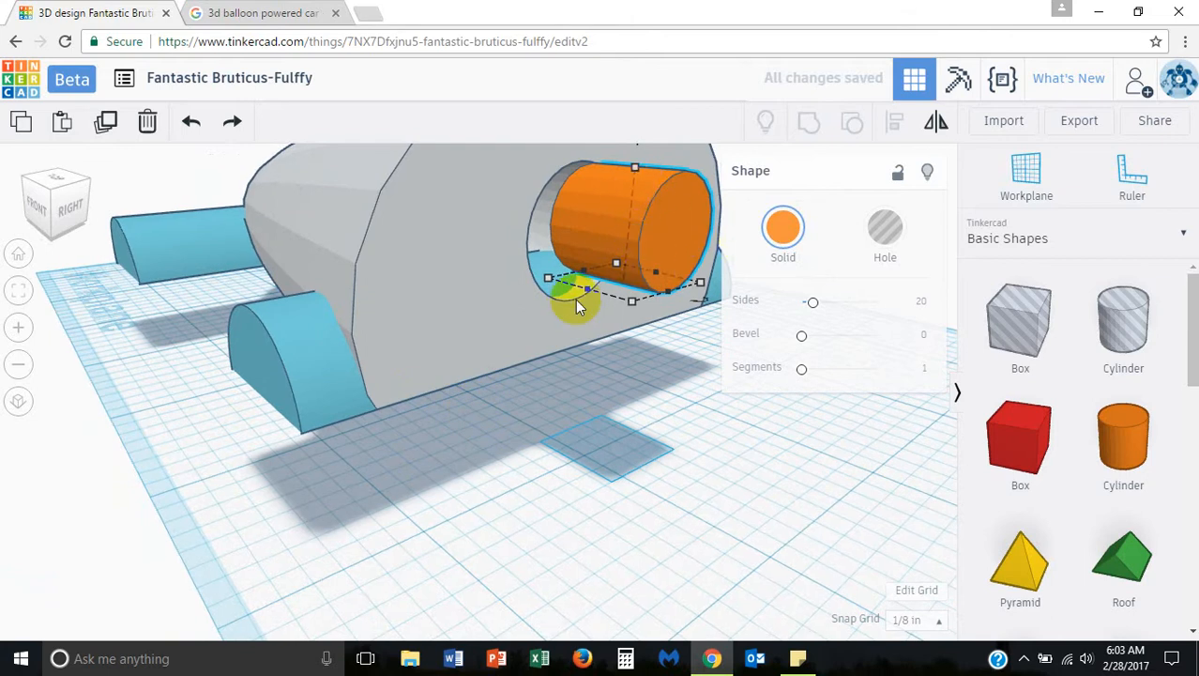
{"action": "middle_click_drag", "start_coordinate": [576, 301], "coordinate": [483, 418]}
{"action": "left_click_drag", "start_coordinate": [537, 300], "coordinate": [533, 312]}
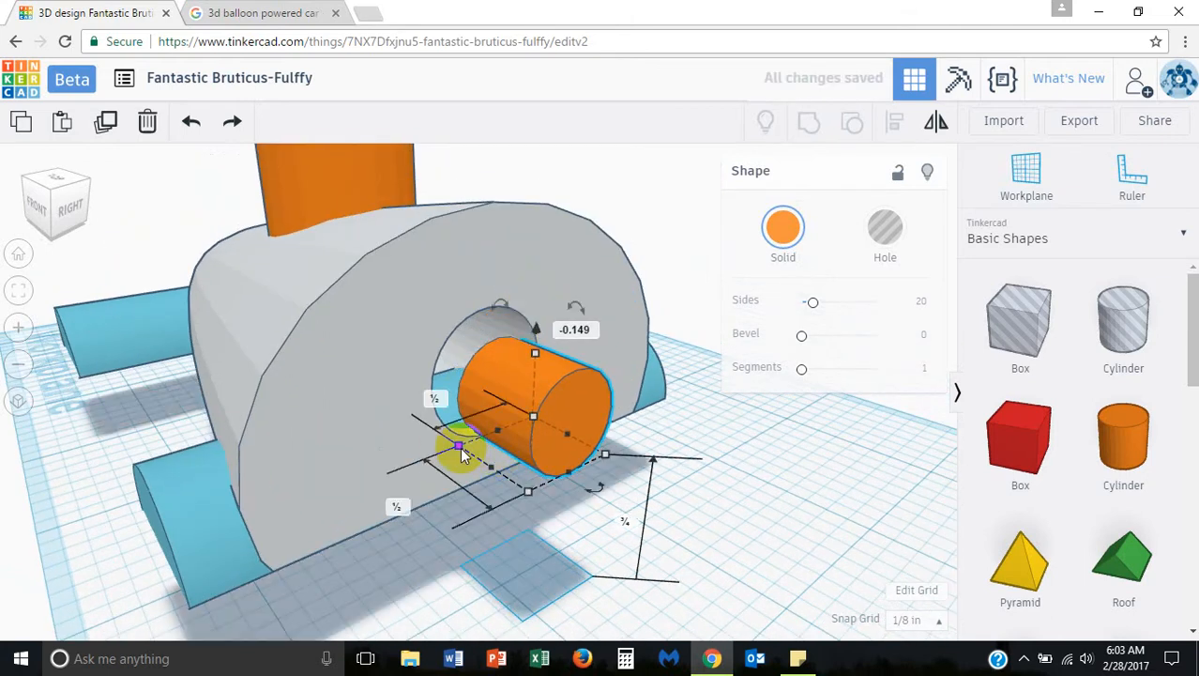
{"action": "mouse_move", "coordinate": [450, 443]}
{"action": "left_mouse_down"}
{"action": "mouse_move", "coordinate": [439, 442]}
{"action": "mouse_move", "coordinate": [448, 447]}
{"action": "left_mouse_up"}
{"action": "right_click_drag", "start_coordinate": [660, 496], "coordinate": [562, 477]}
{"action": "left_click_drag", "start_coordinate": [400, 320], "coordinate": [388, 316]}
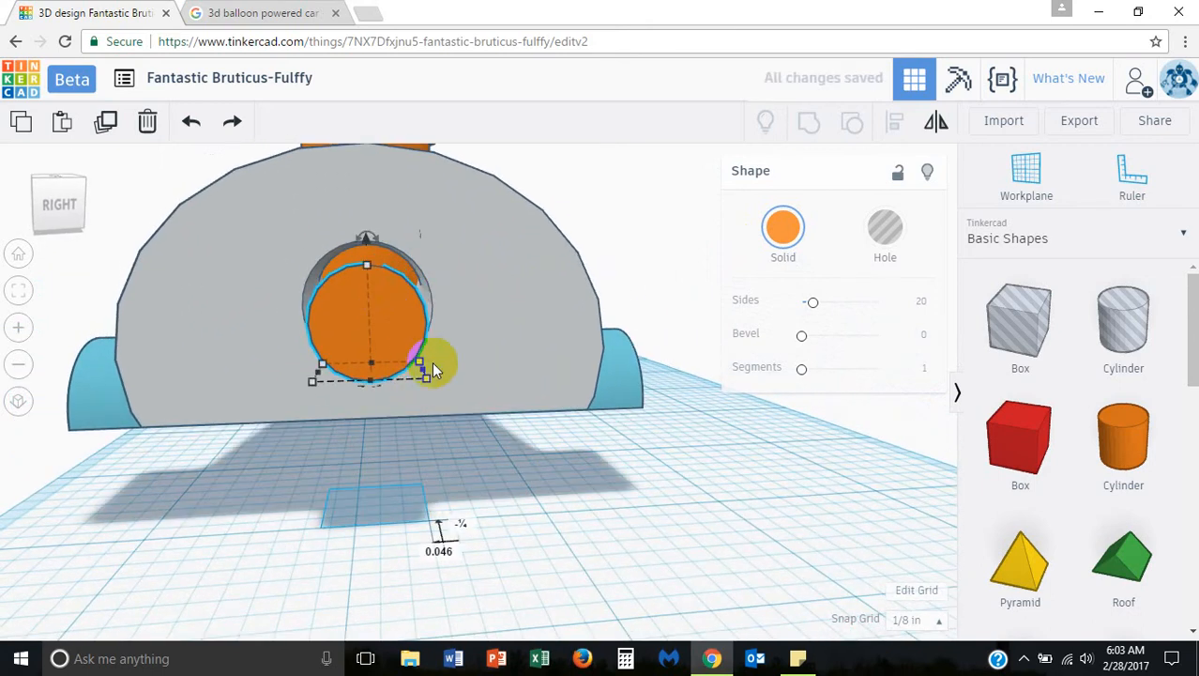
Pull the cylinder out of the round hole so it sits clear in front of the body's flat end
{"action": "right_click_drag", "start_coordinate": [474, 383], "coordinate": [488, 469]}
{"action": "left_click", "coordinate": [370, 601]}
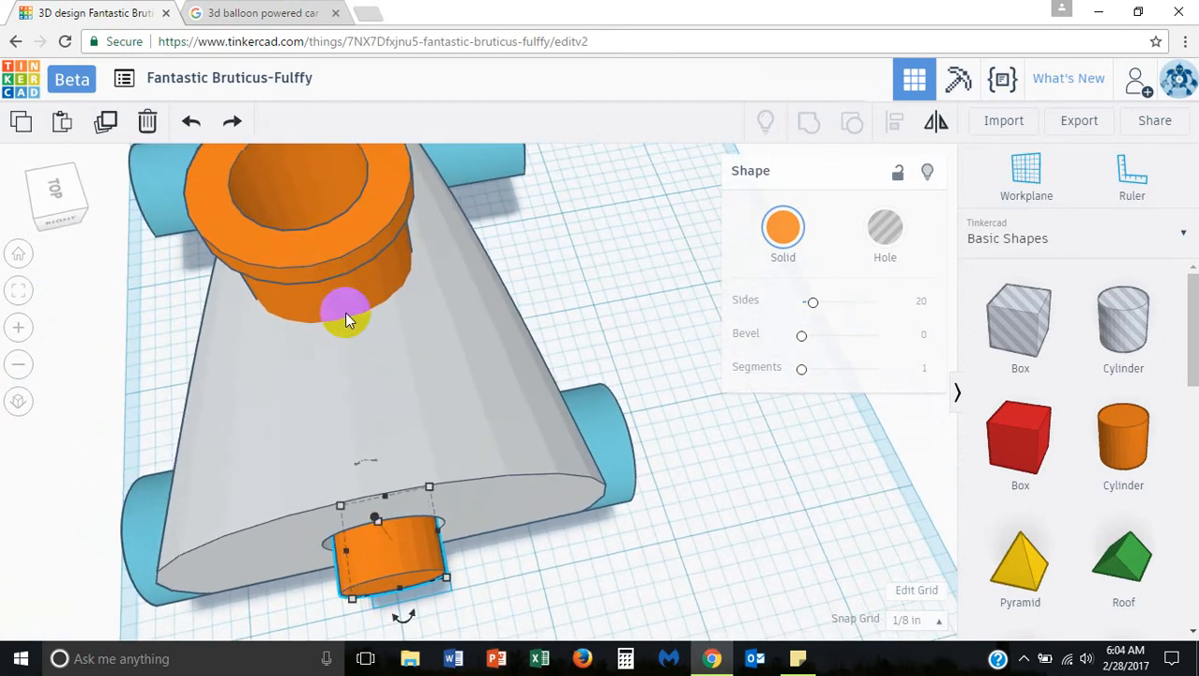
{"action": "left_click", "coordinate": [340, 255]}
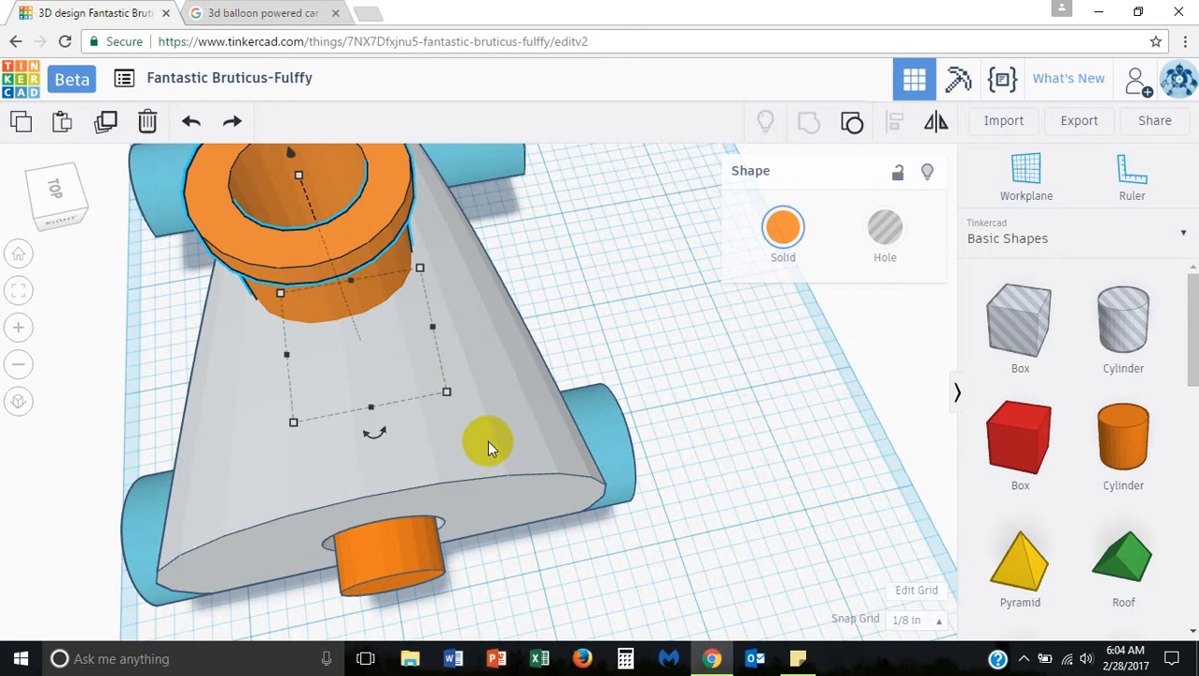
{"action": "right_click_drag", "start_coordinate": [489, 457], "coordinate": [496, 423]}
{"action": "left_click_drag", "start_coordinate": [260, 336], "coordinate": [154, 383]}
Group the car body, balloon nozzle and axle tubes into one object, leaving the loose cylinder out
{"action": "scroll", "coordinate": [582, 340], "scroll_direction": "down", "scroll_amount": 6}
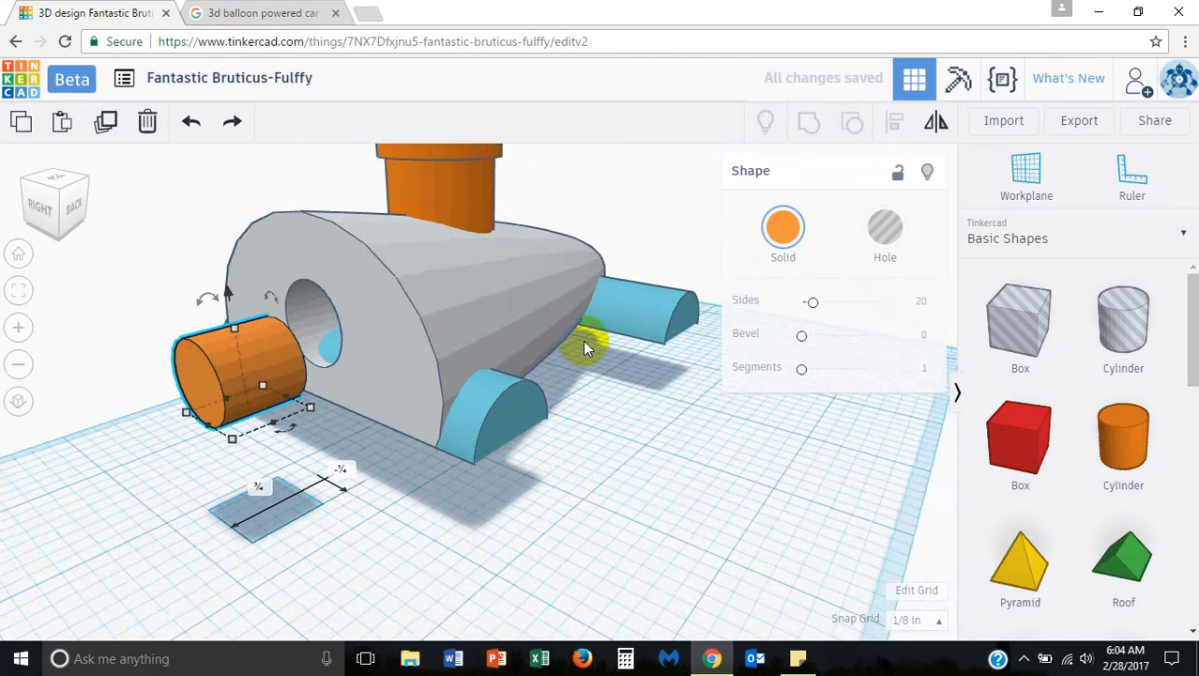
{"action": "left_click_drag", "start_coordinate": [579, 212], "coordinate": [486, 333]}
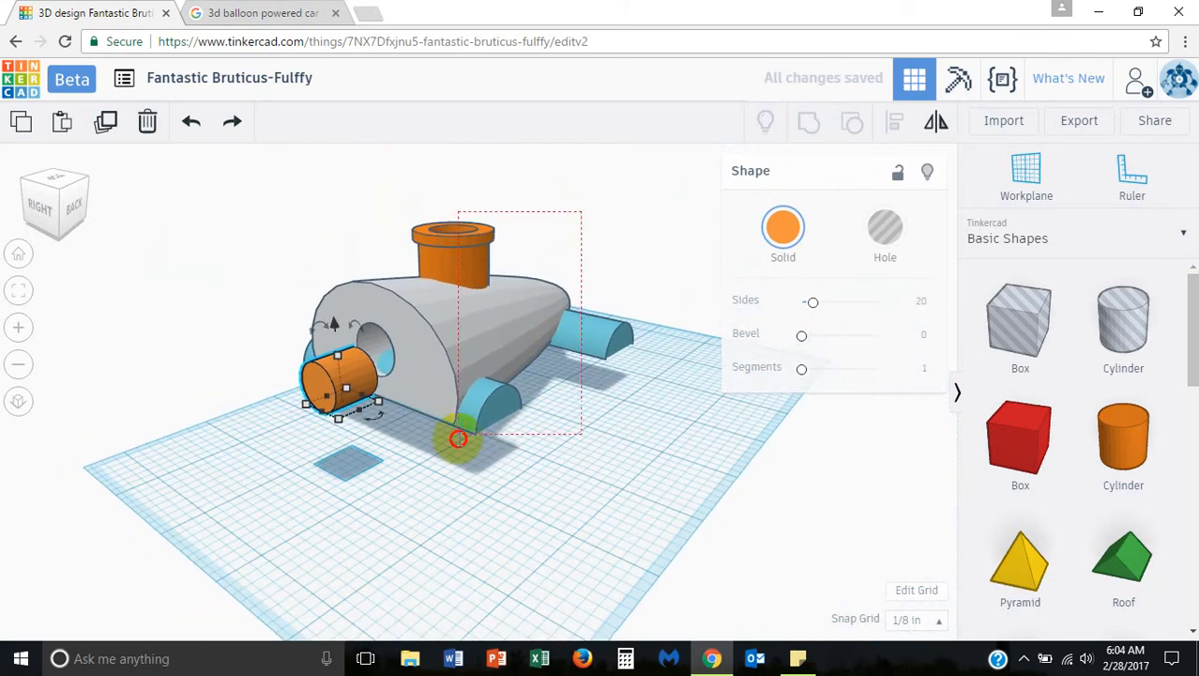
{"action": "left_click_drag", "start_coordinate": [458, 438], "coordinate": [456, 446]}
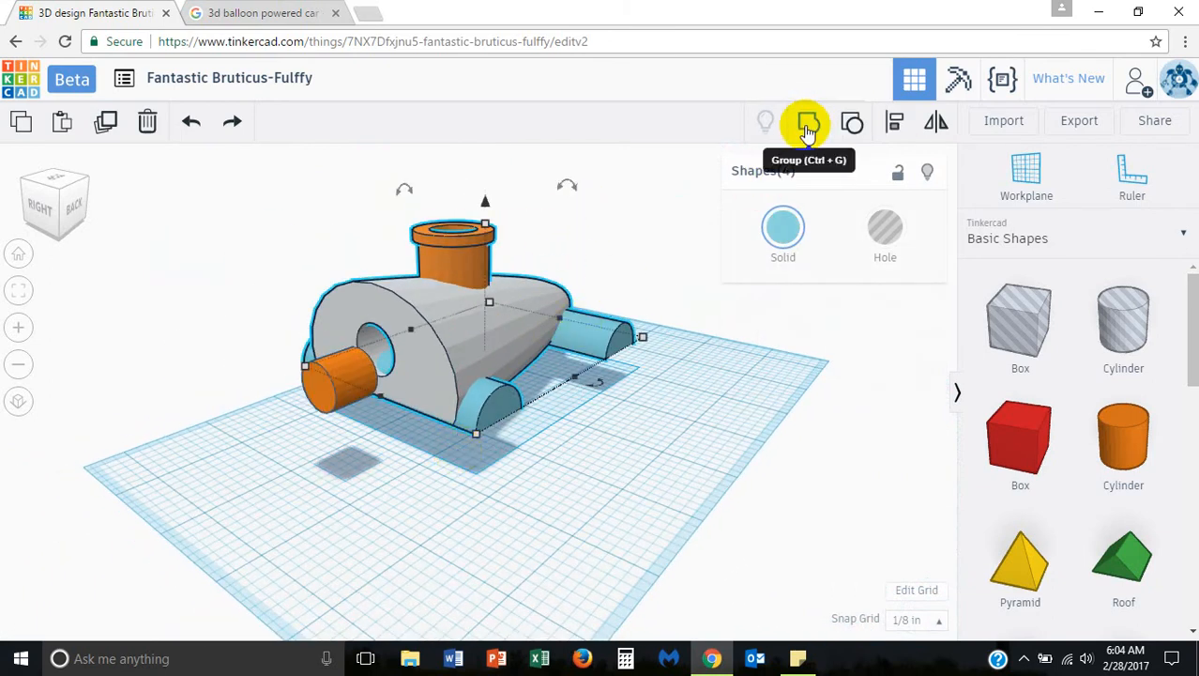
{"action": "left_click", "coordinate": [807, 128]}
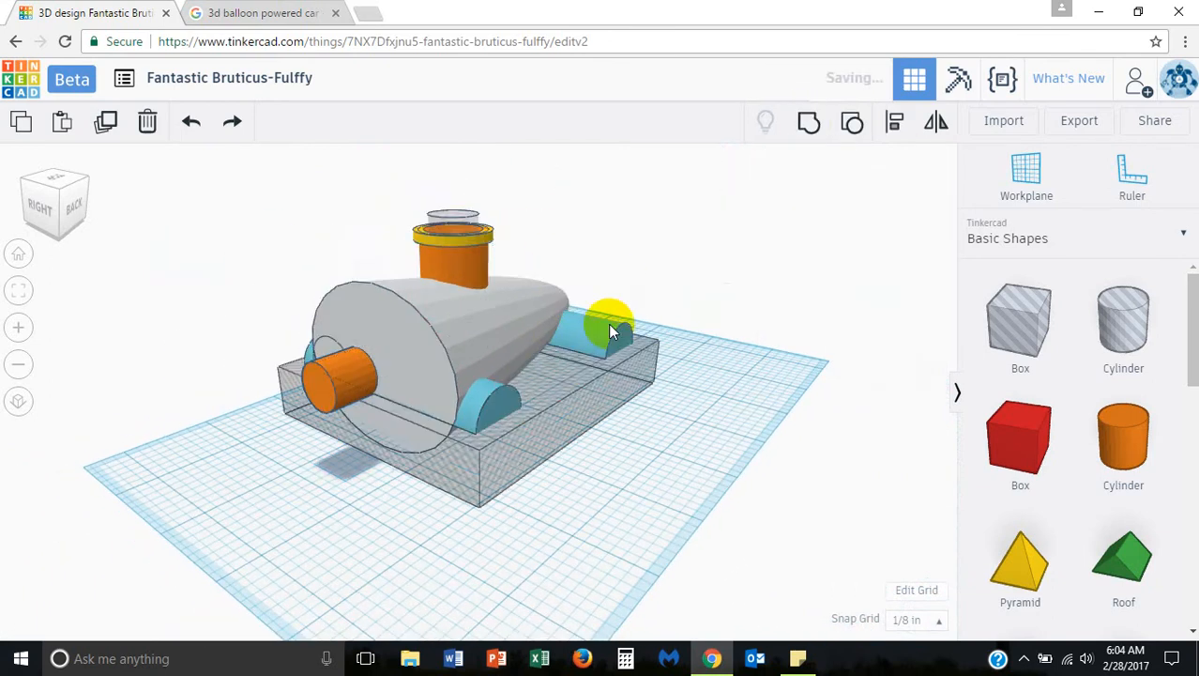
{"action": "left_click", "coordinate": [288, 469]}
Shift the loose cylinder slightly sideways and closer to the hole in the body's flat end
{"action": "right_click_drag", "start_coordinate": [289, 409], "coordinate": [417, 418]}
{"action": "left_click", "coordinate": [410, 399]}
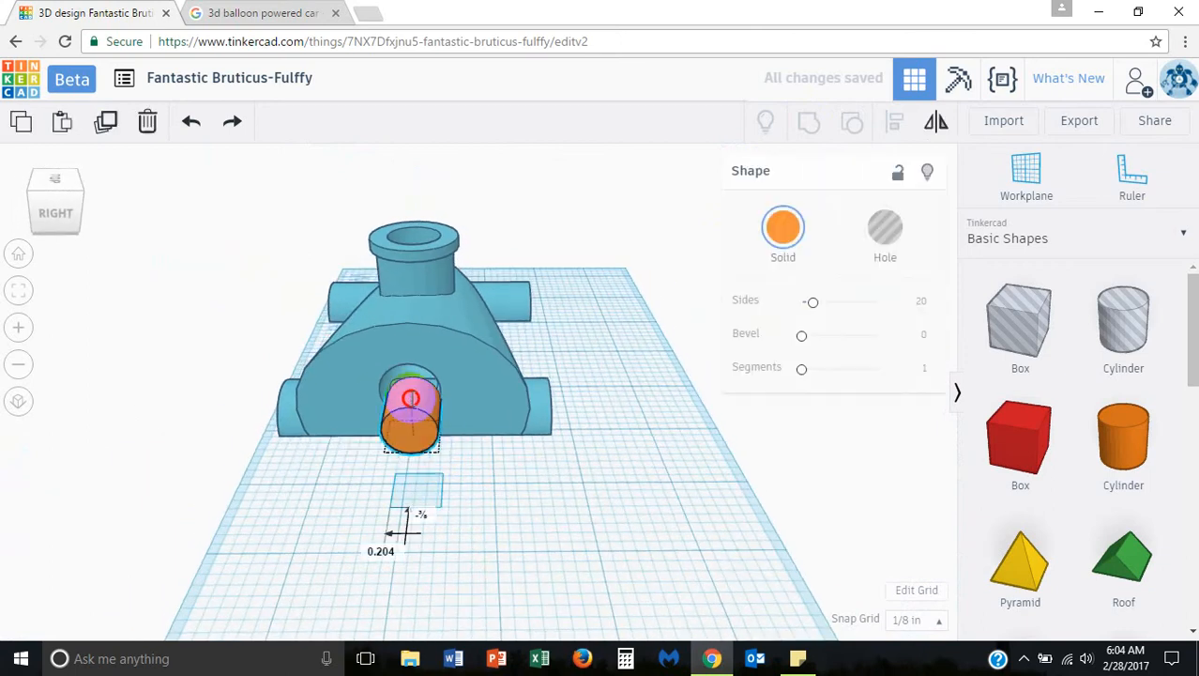
{"action": "left_click_drag", "start_coordinate": [410, 399], "coordinate": [400, 396]}
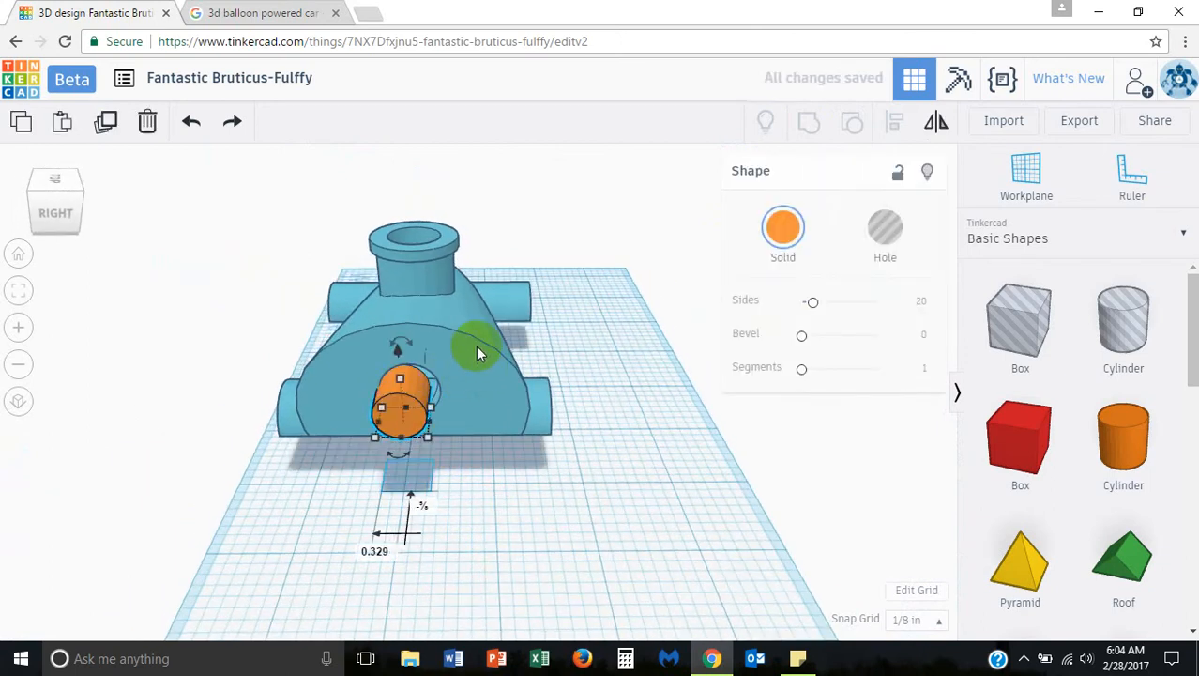
Align the loose cylinder with the grouped car body on the centre line across the body's width
{"action": "left_click", "coordinate": [476, 349]}
{"action": "left_click", "coordinate": [399, 402], "text": "shift"}
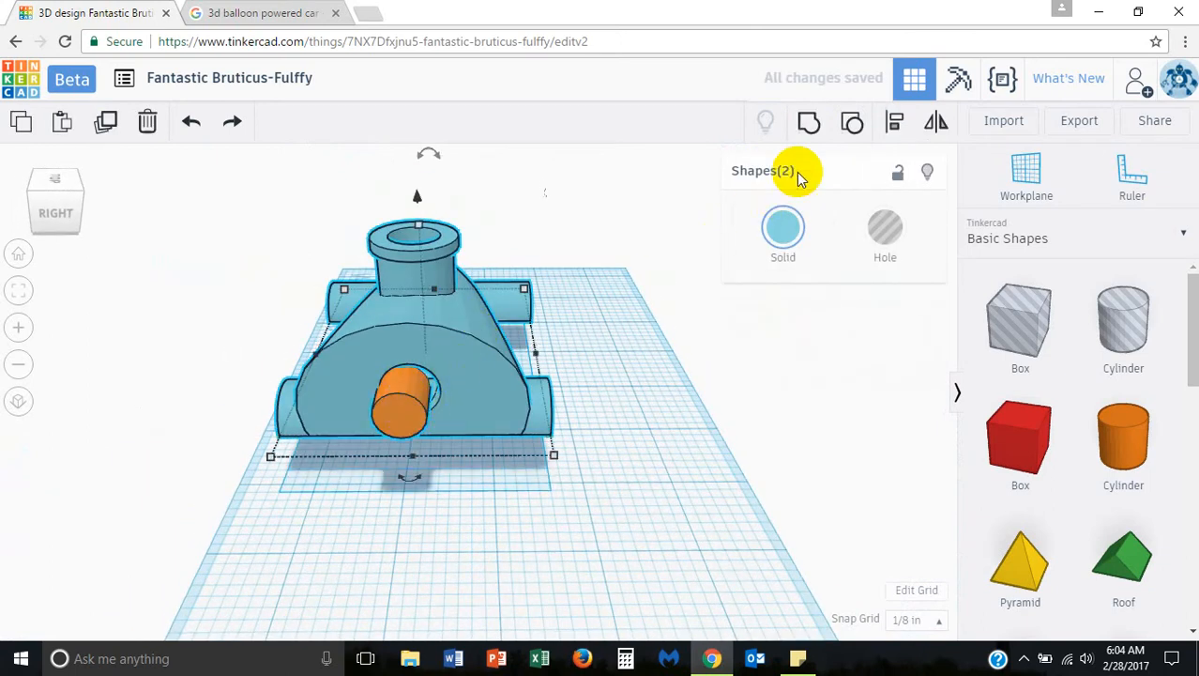
{"action": "left_click", "coordinate": [923, 124]}
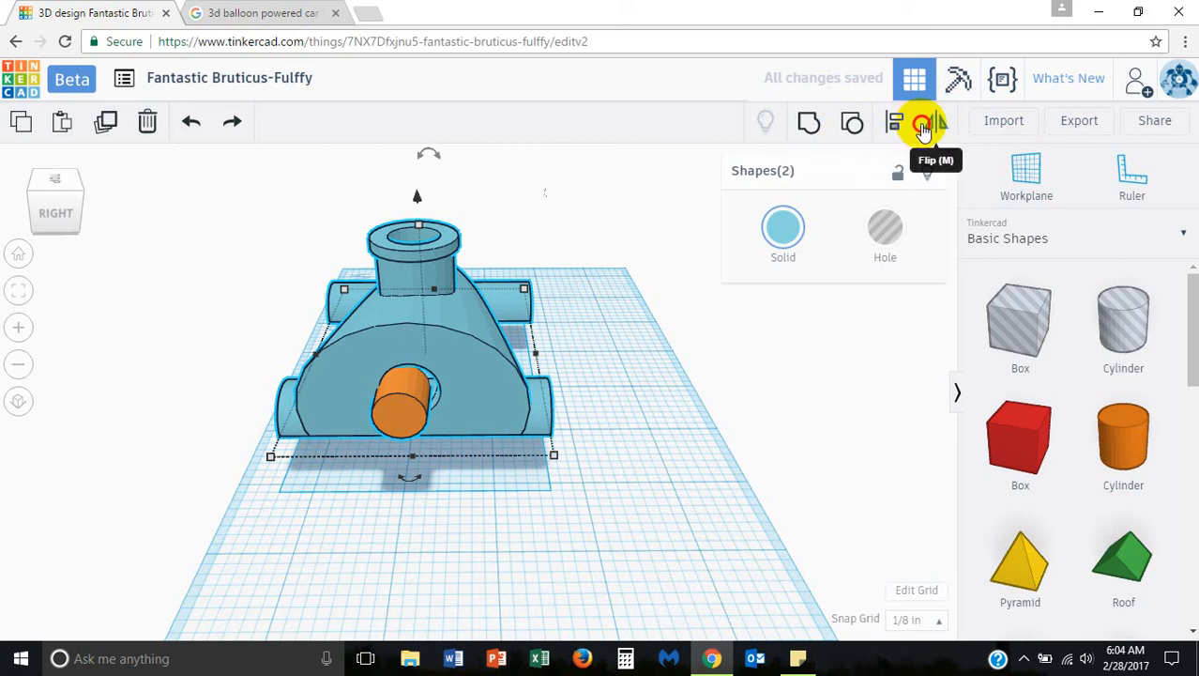
{"action": "left_click", "coordinate": [892, 132]}
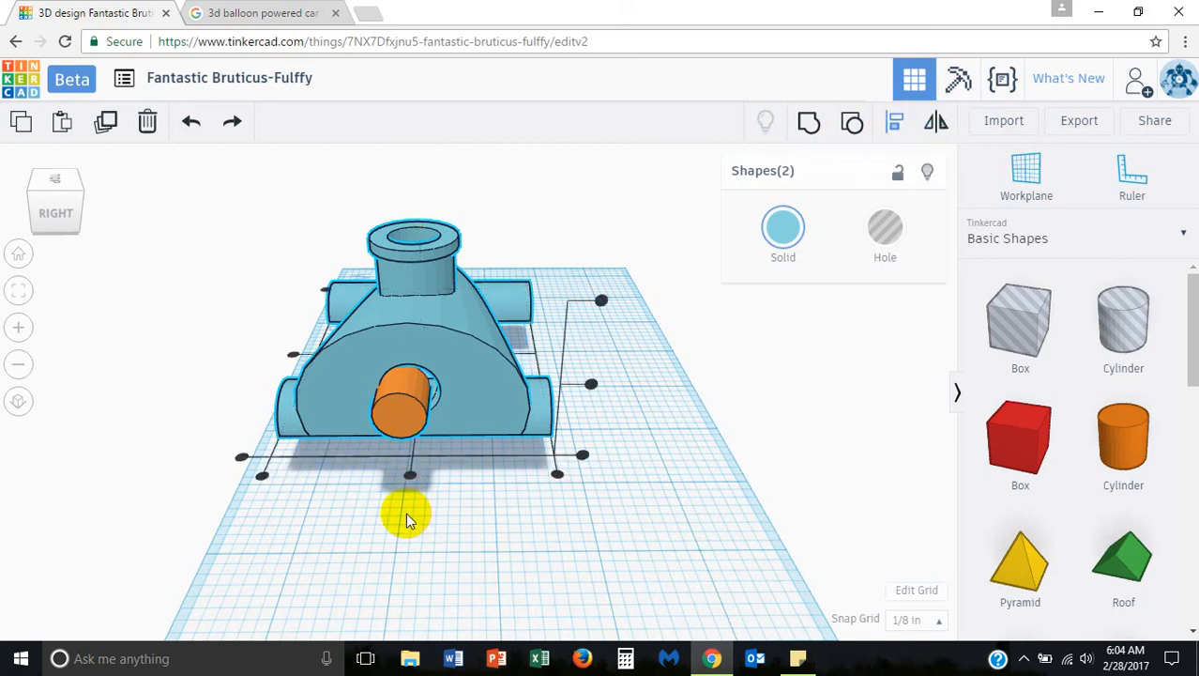
{"action": "left_click", "coordinate": [409, 480]}
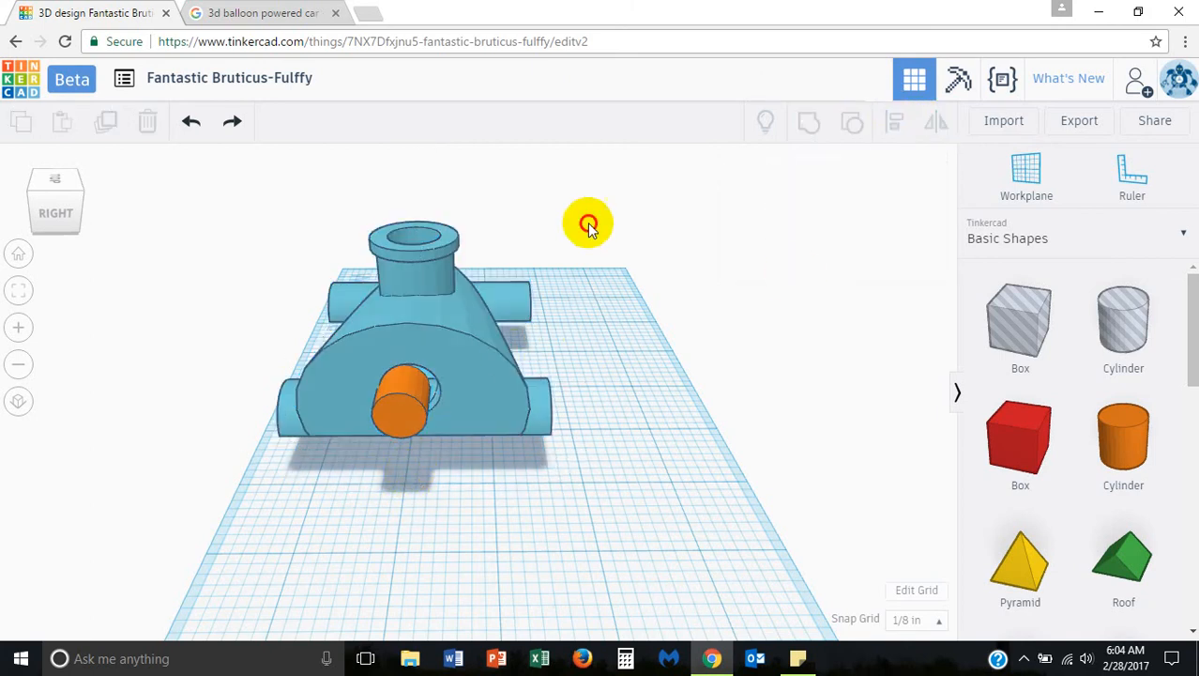
{"action": "left_click_drag", "start_coordinate": [588, 227], "coordinate": [357, 495]}
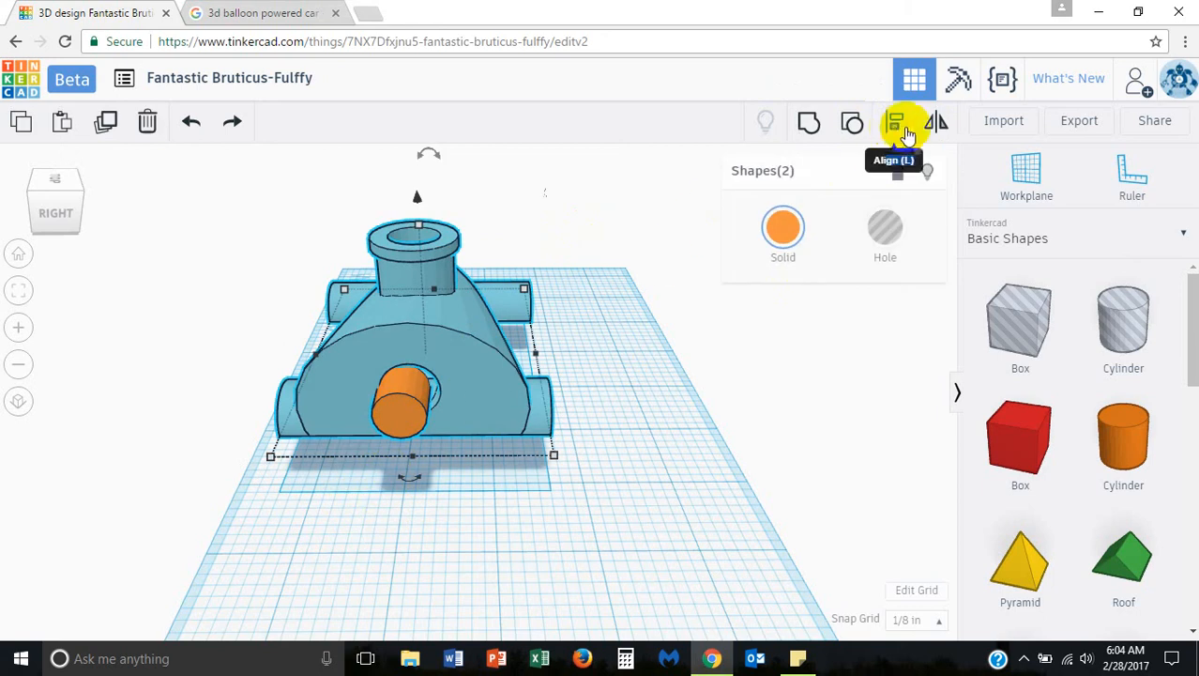
{"action": "left_click", "coordinate": [905, 134]}
{"action": "left_click", "coordinate": [415, 477]}
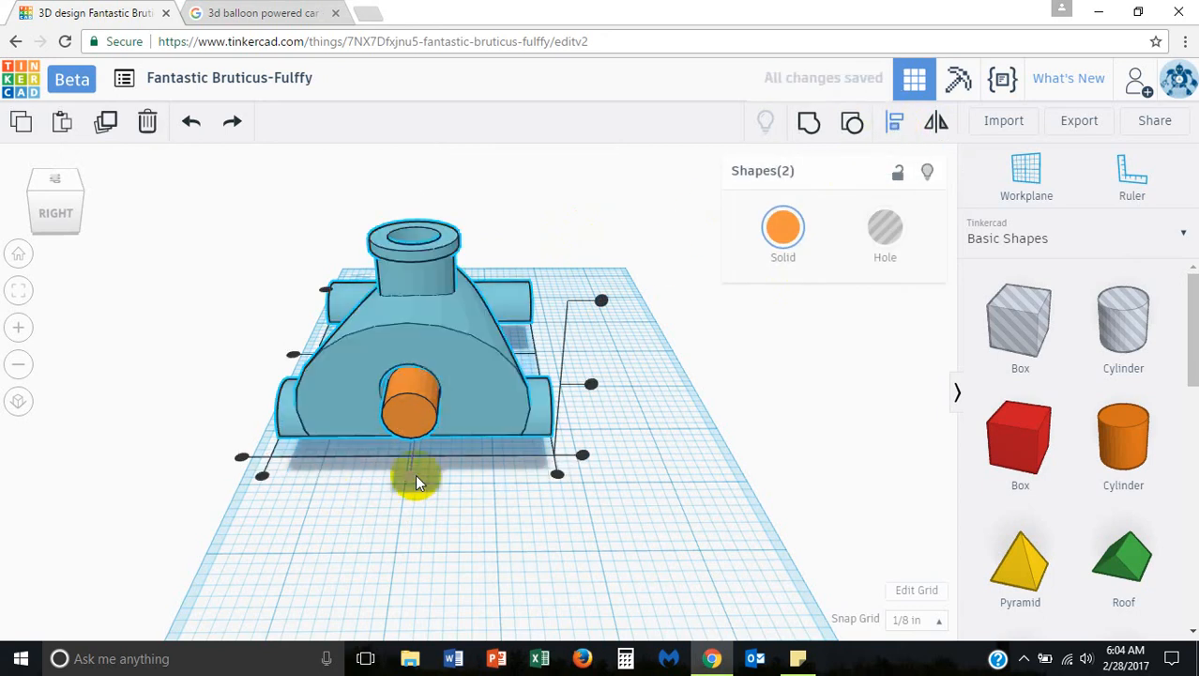
{"action": "right_click_drag", "start_coordinate": [375, 508], "coordinate": [461, 498]}
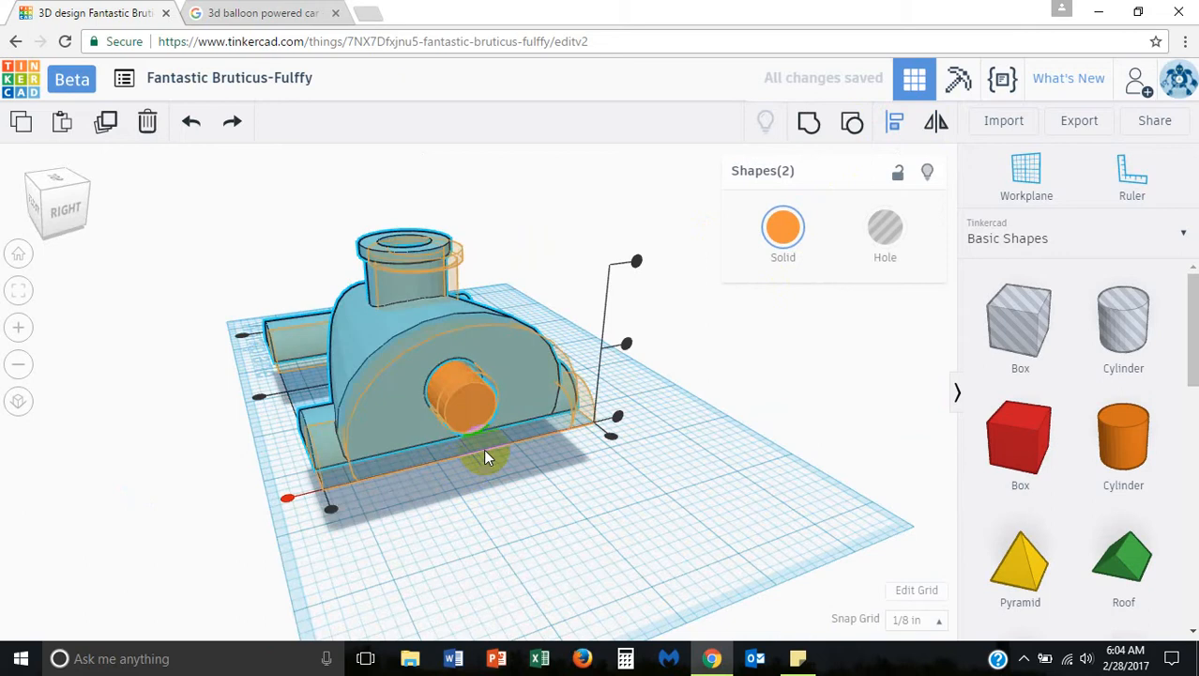
{"action": "left_click", "coordinate": [521, 488]}
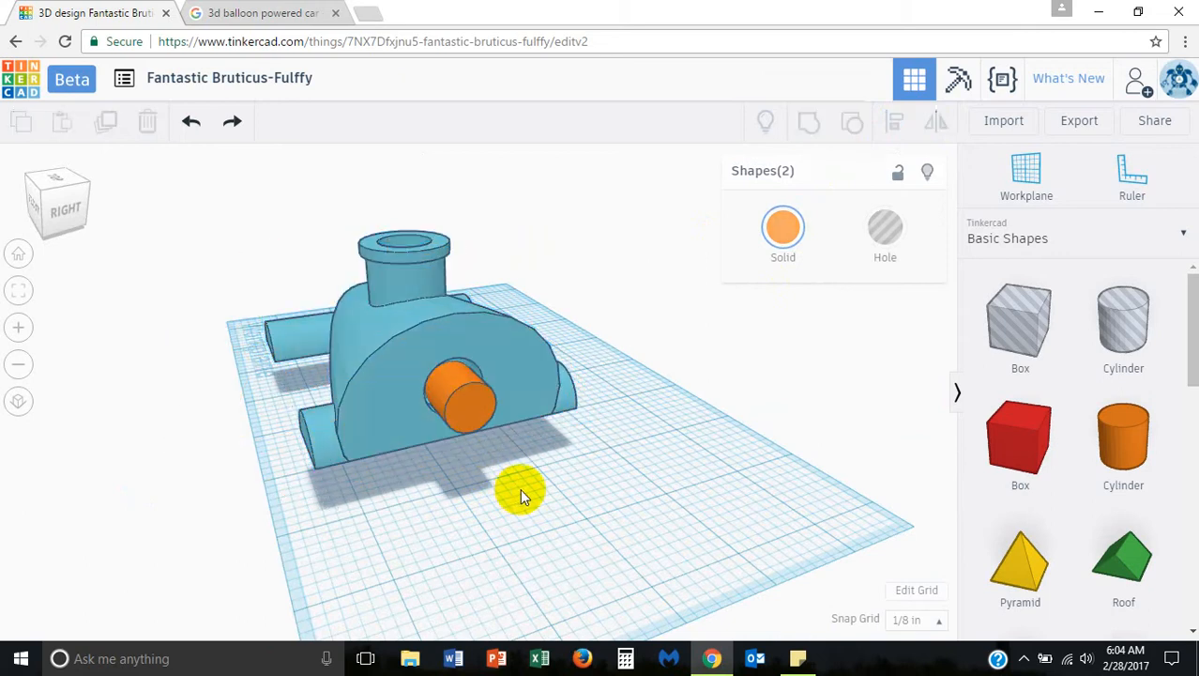
Shrink the cylinder's diameter to about 0.398 in and shift it to the middle of the round hole
{"action": "left_click", "coordinate": [498, 437]}
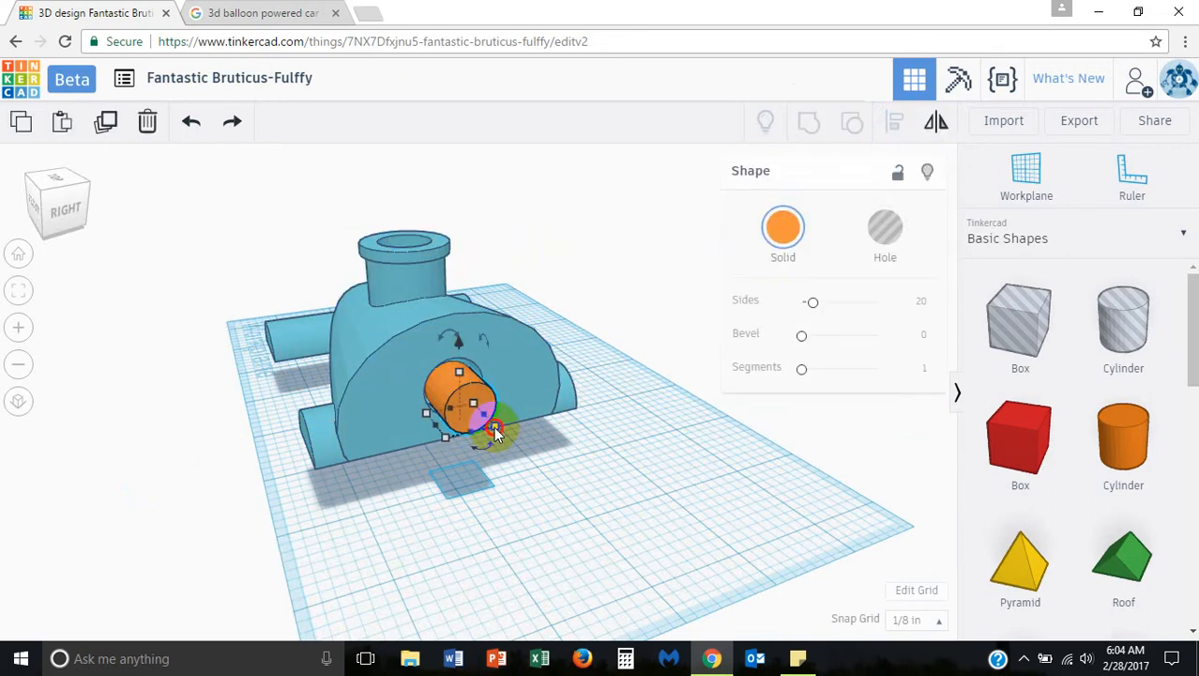
{"action": "left_click_drag", "start_coordinate": [496, 433], "coordinate": [506, 432]}
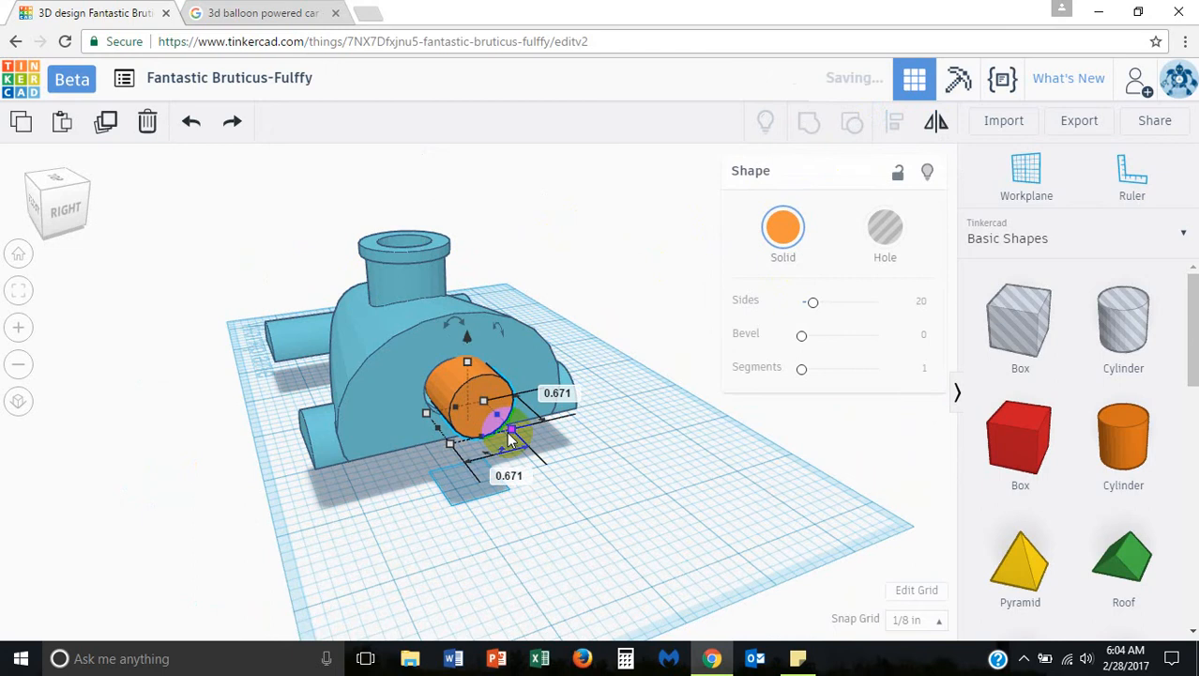
{"action": "right_click_drag", "start_coordinate": [584, 474], "coordinate": [536, 477]}
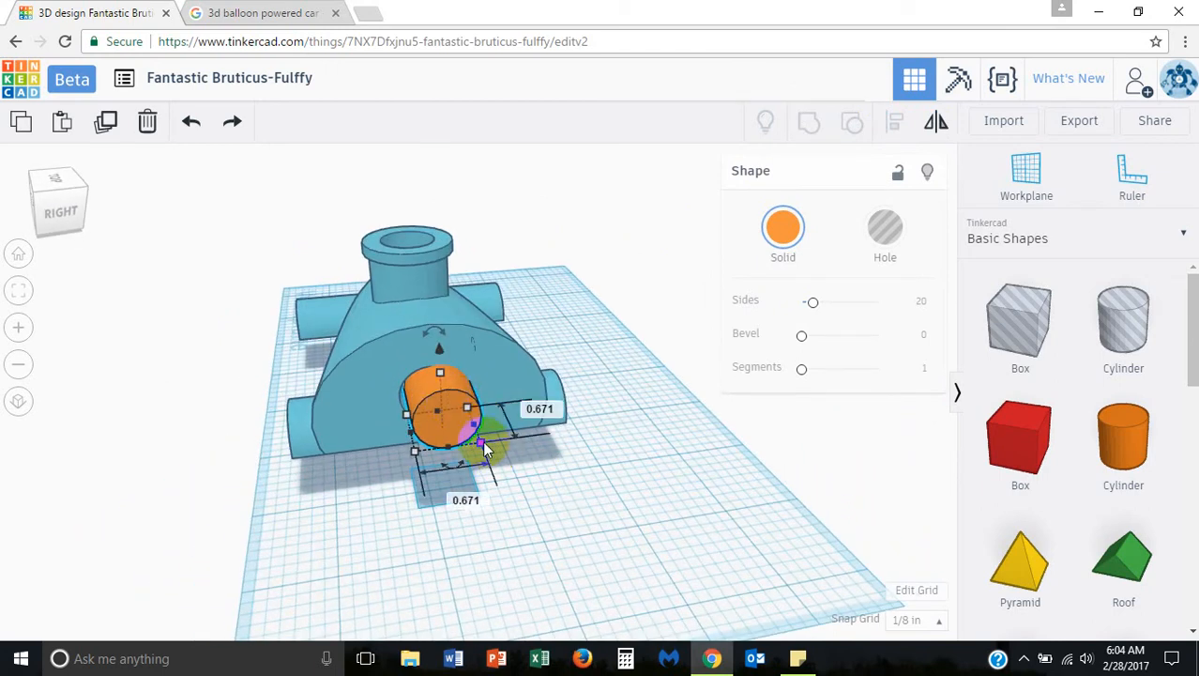
{"action": "left_click_drag", "start_coordinate": [483, 440], "coordinate": [447, 411]}
{"action": "scroll", "coordinate": [472, 445], "scroll_direction": "up", "scroll_amount": 6}
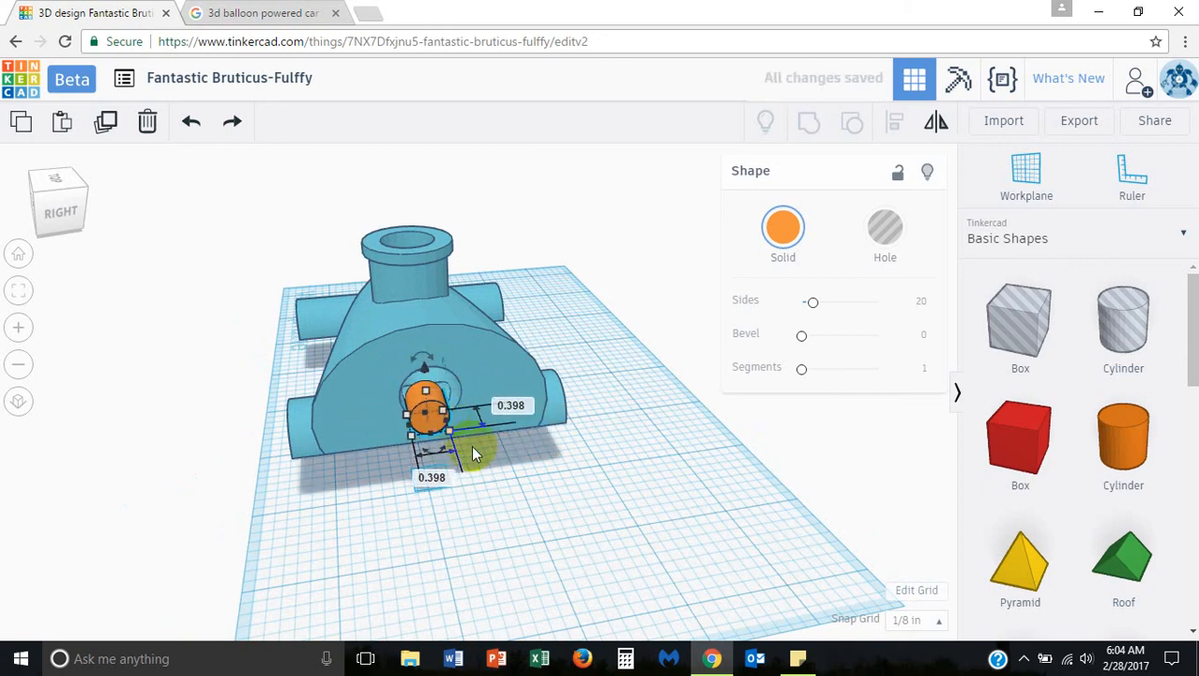
{"action": "mouse_move", "coordinate": [360, 408]}
{"action": "left_mouse_down"}
{"action": "mouse_move", "coordinate": [374, 395]}
{"action": "mouse_move", "coordinate": [367, 414]}
{"action": "left_mouse_up"}
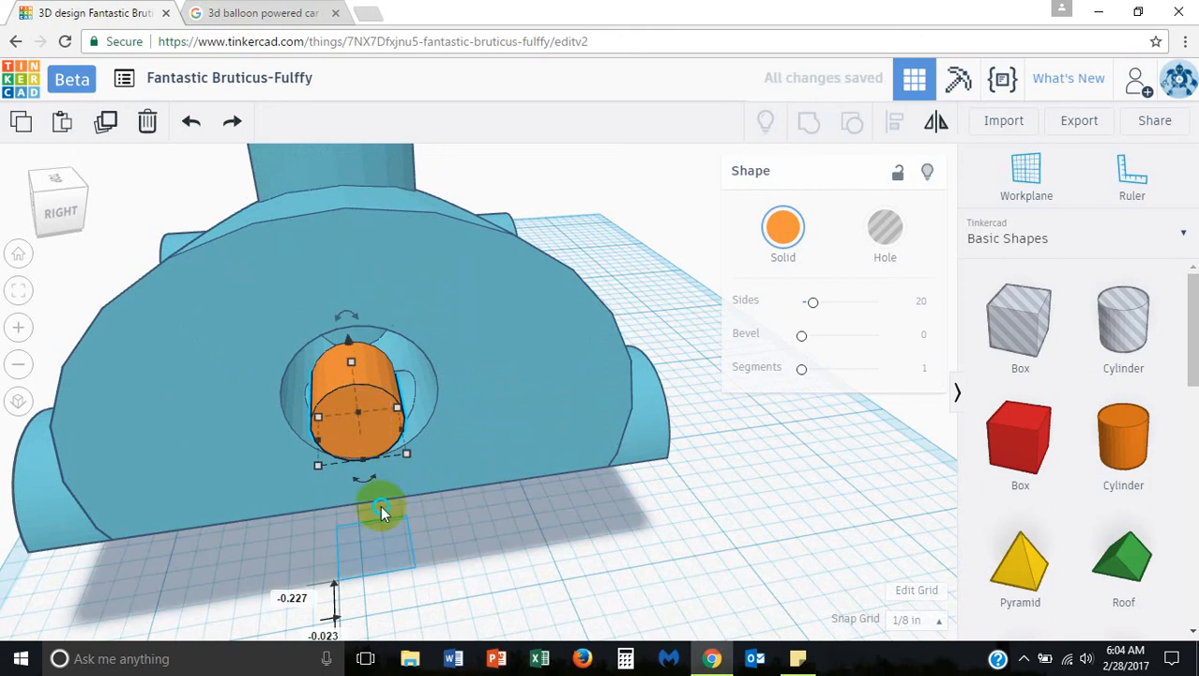
Stretch the cylinder out of the round hole to about 1.023 in long and raise it slightly
{"action": "right_click_drag", "start_coordinate": [380, 505], "coordinate": [497, 467]}
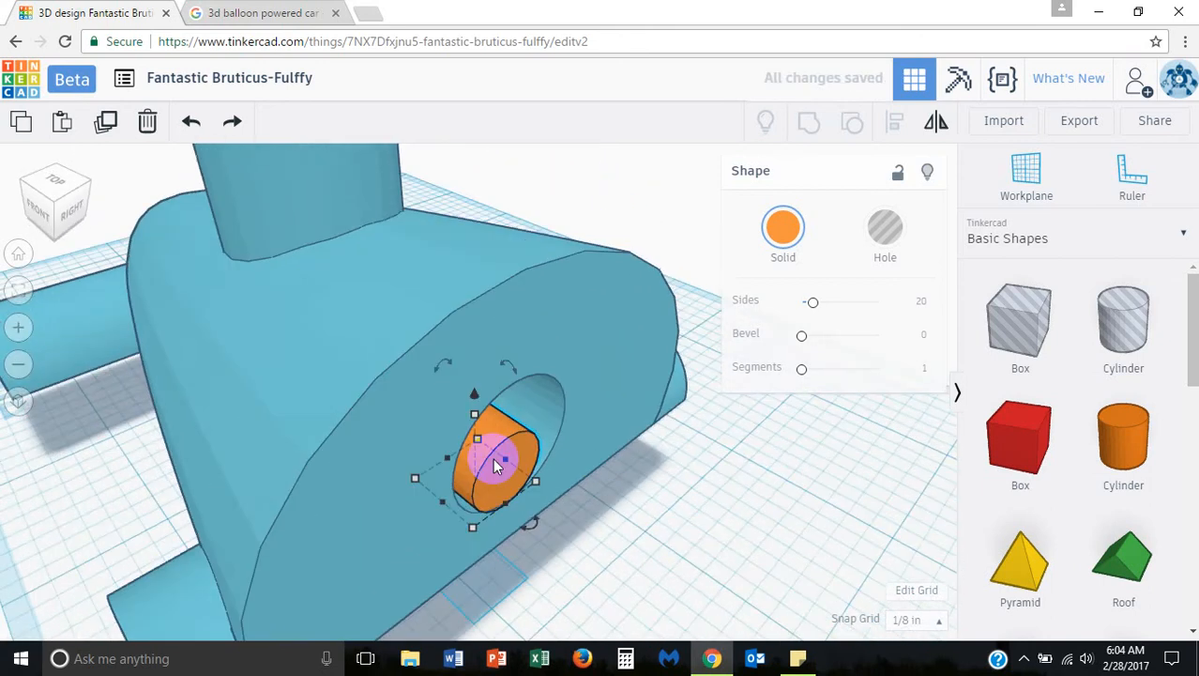
{"action": "left_click_drag", "start_coordinate": [497, 466], "coordinate": [646, 536]}
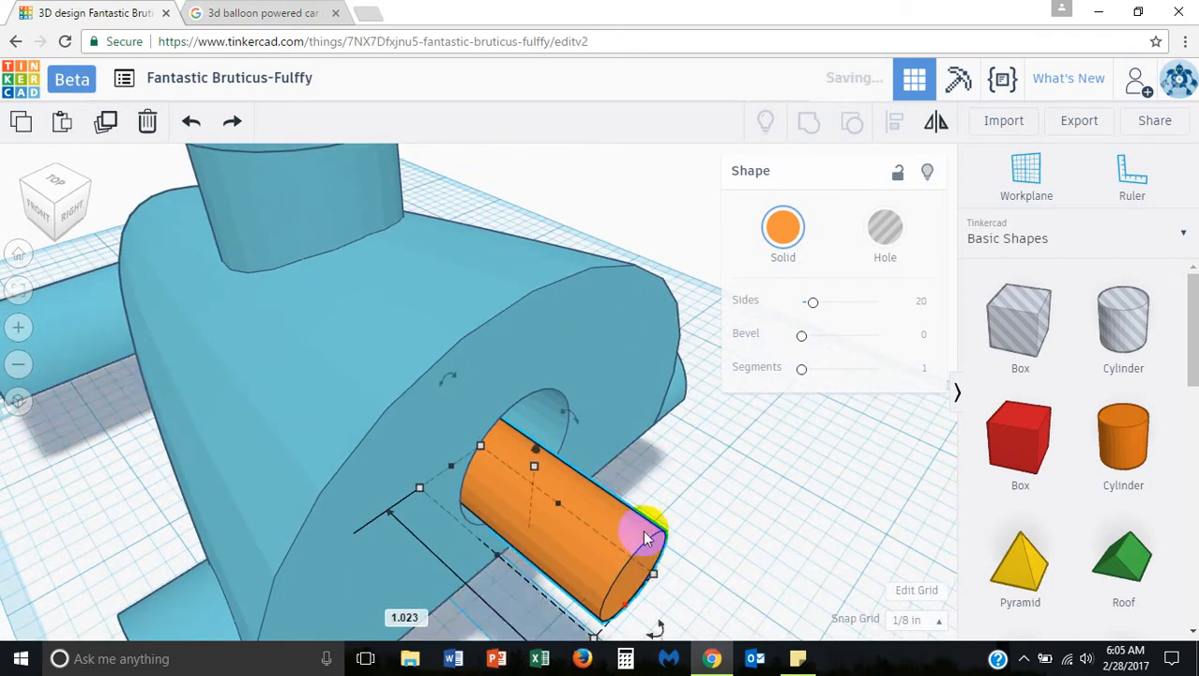
{"action": "right_click_drag", "start_coordinate": [643, 536], "coordinate": [704, 466]}
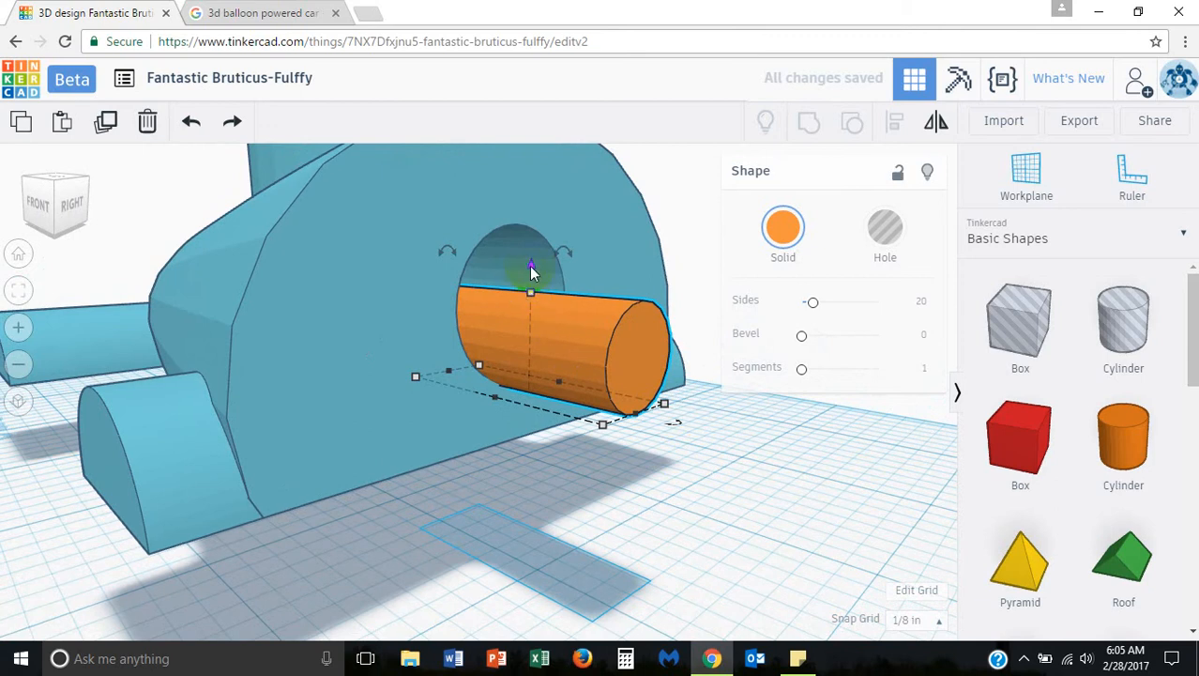
{"action": "left_click_drag", "start_coordinate": [531, 271], "coordinate": [536, 264]}
Reduce the cylinder to about 0.898 in long and 0.349 in wide, keeping it inside the round hole
{"action": "right_click_drag", "start_coordinate": [543, 436], "coordinate": [551, 472]}
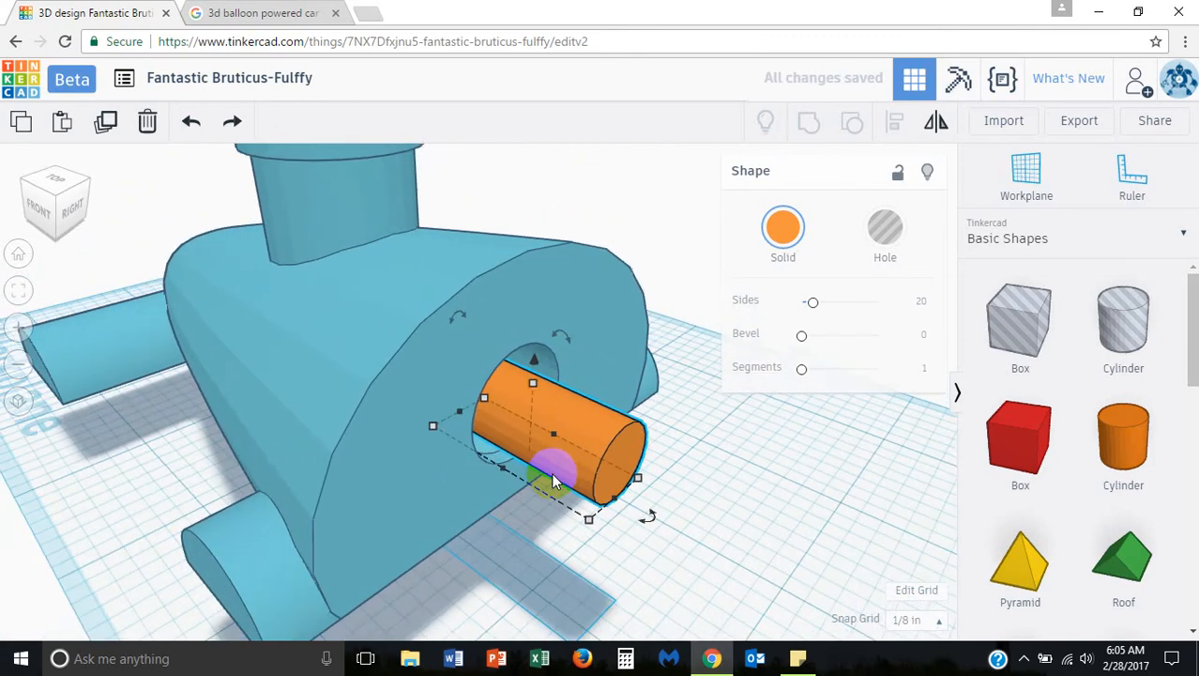
{"action": "scroll", "coordinate": [553, 480], "scroll_direction": "down", "scroll_amount": 1}
{"action": "left_click_drag", "start_coordinate": [577, 507], "coordinate": [558, 479]}
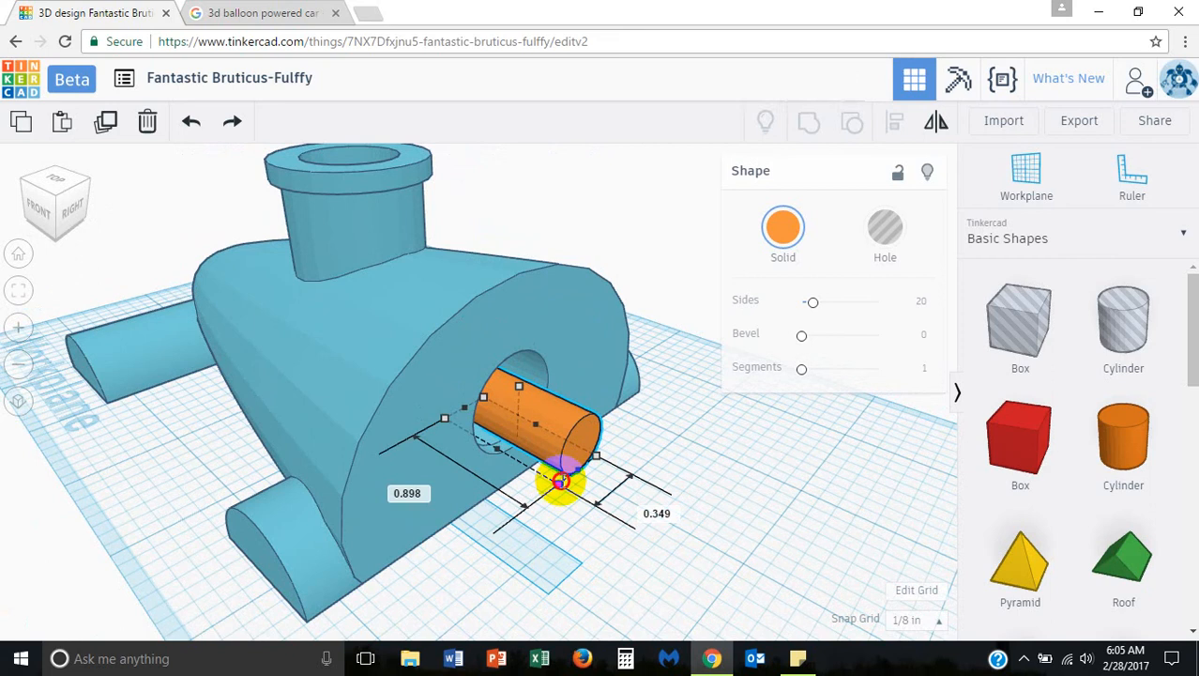
{"action": "left_click_drag", "start_coordinate": [566, 484], "coordinate": [570, 488]}
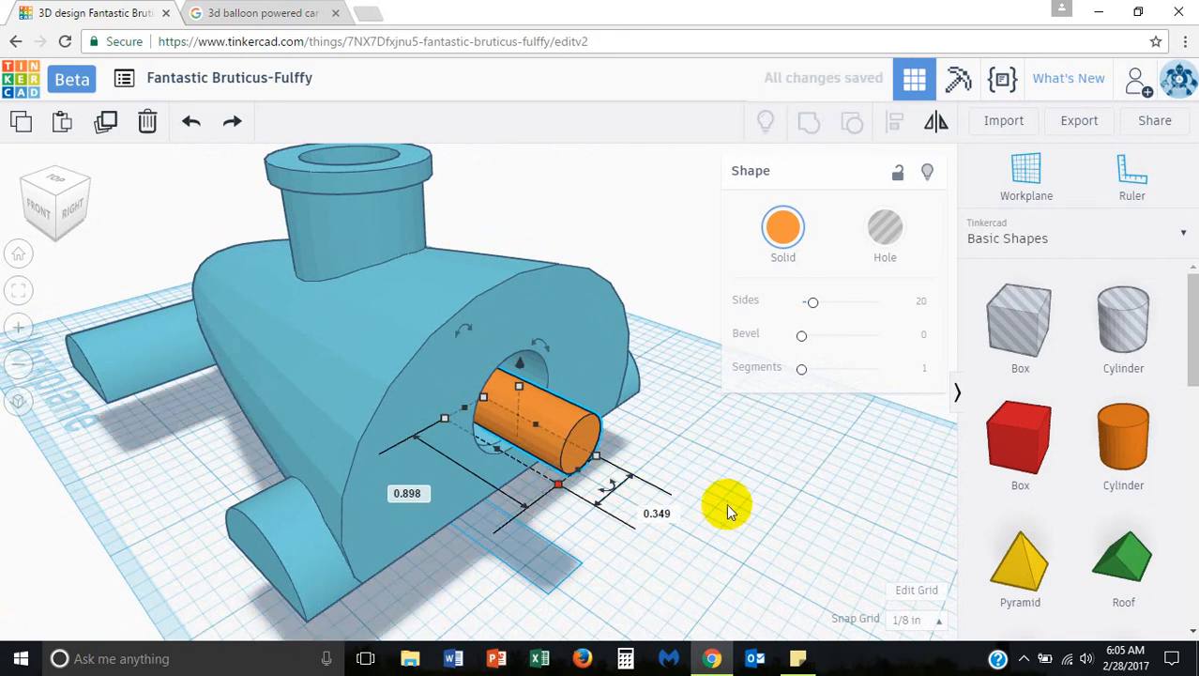
{"action": "right_click_drag", "start_coordinate": [726, 504], "coordinate": [648, 477]}
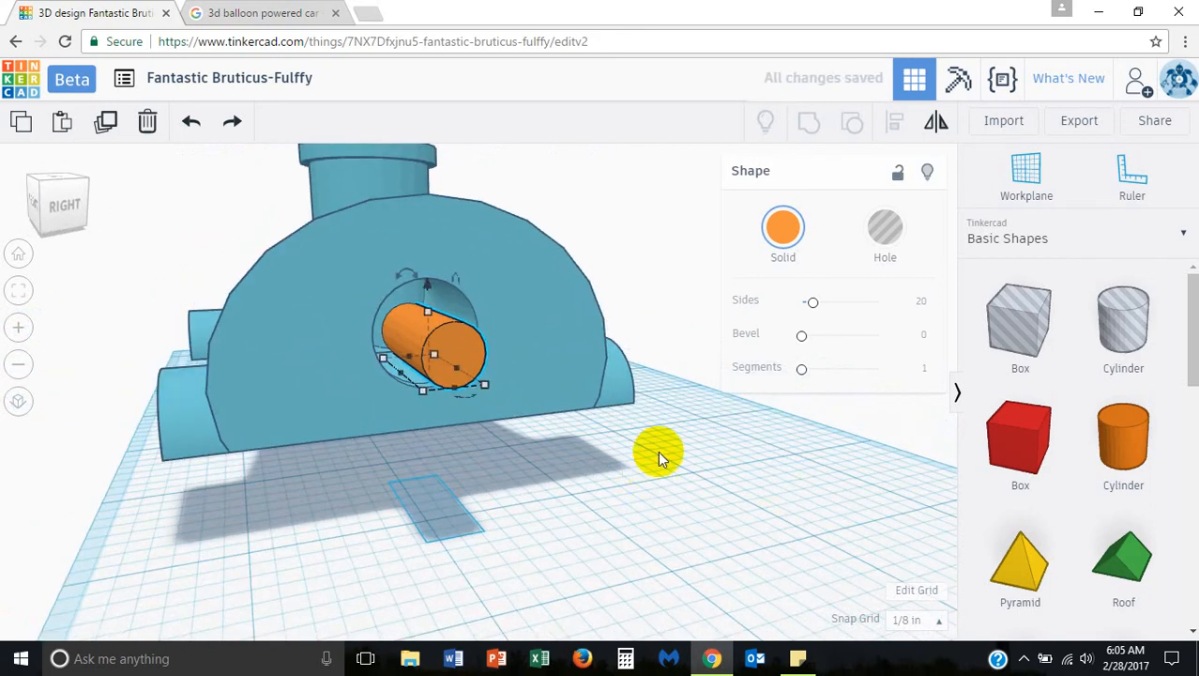
{"action": "right_click_drag", "start_coordinate": [669, 430], "coordinate": [635, 404]}
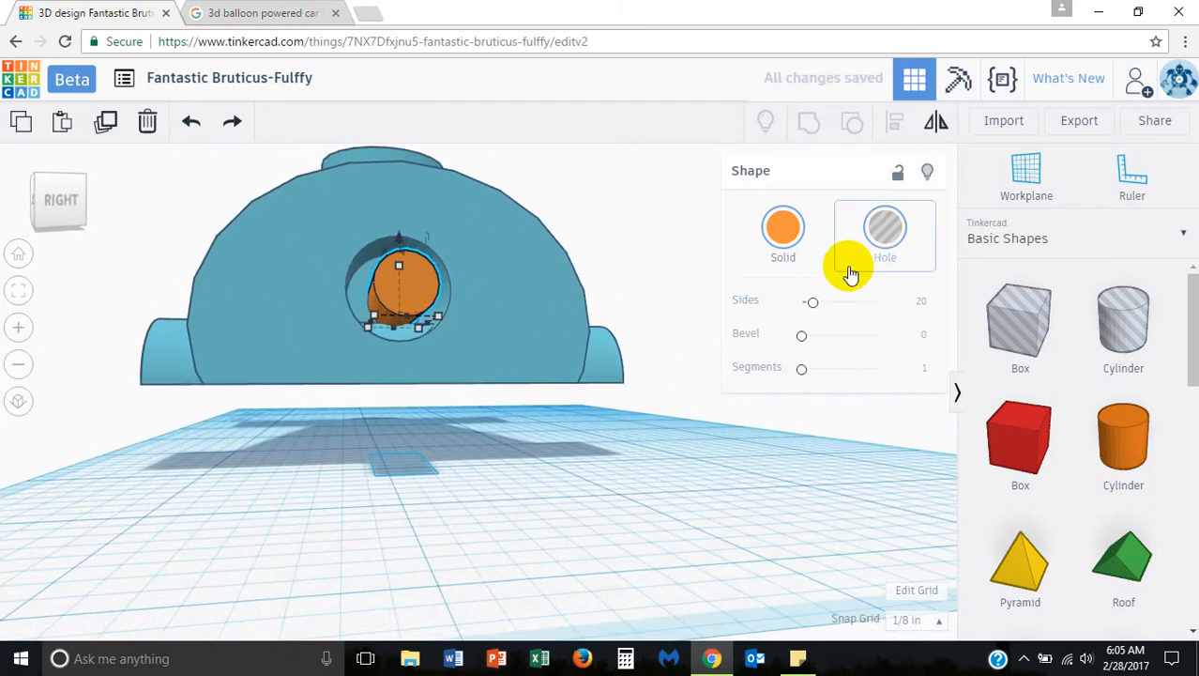
{"action": "left_click", "coordinate": [880, 233]}
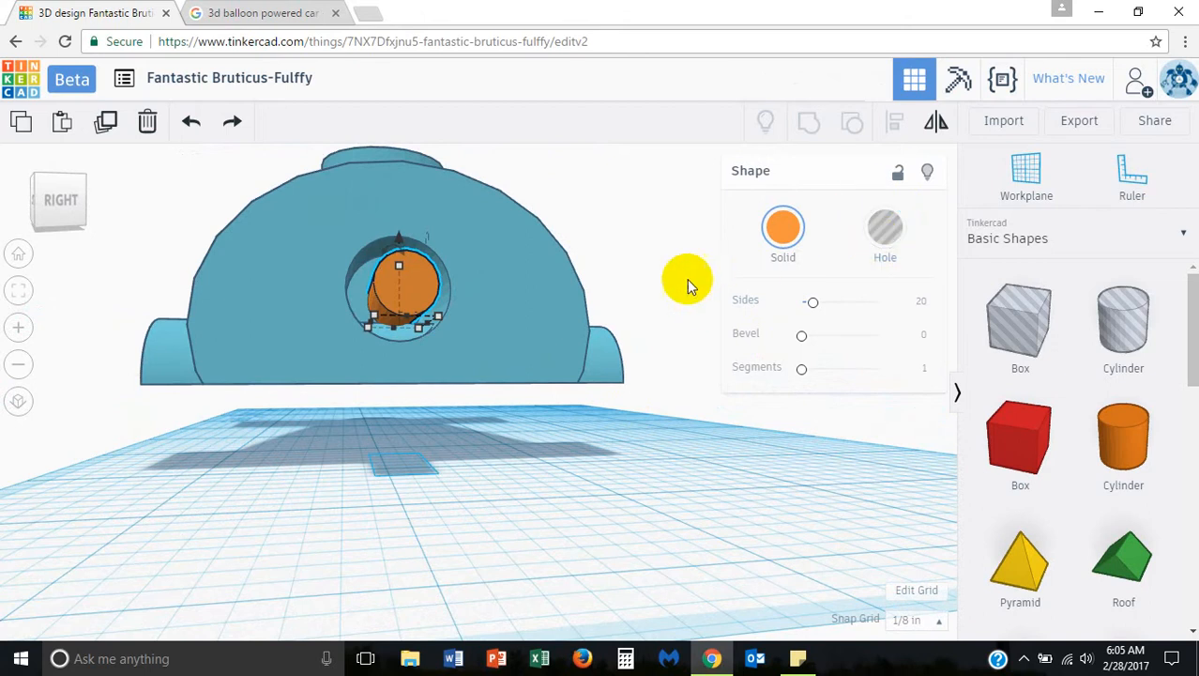
Place a temporary workplane on the flat end face of the car body
{"action": "right_click_drag", "start_coordinate": [687, 279], "coordinate": [358, 330]}
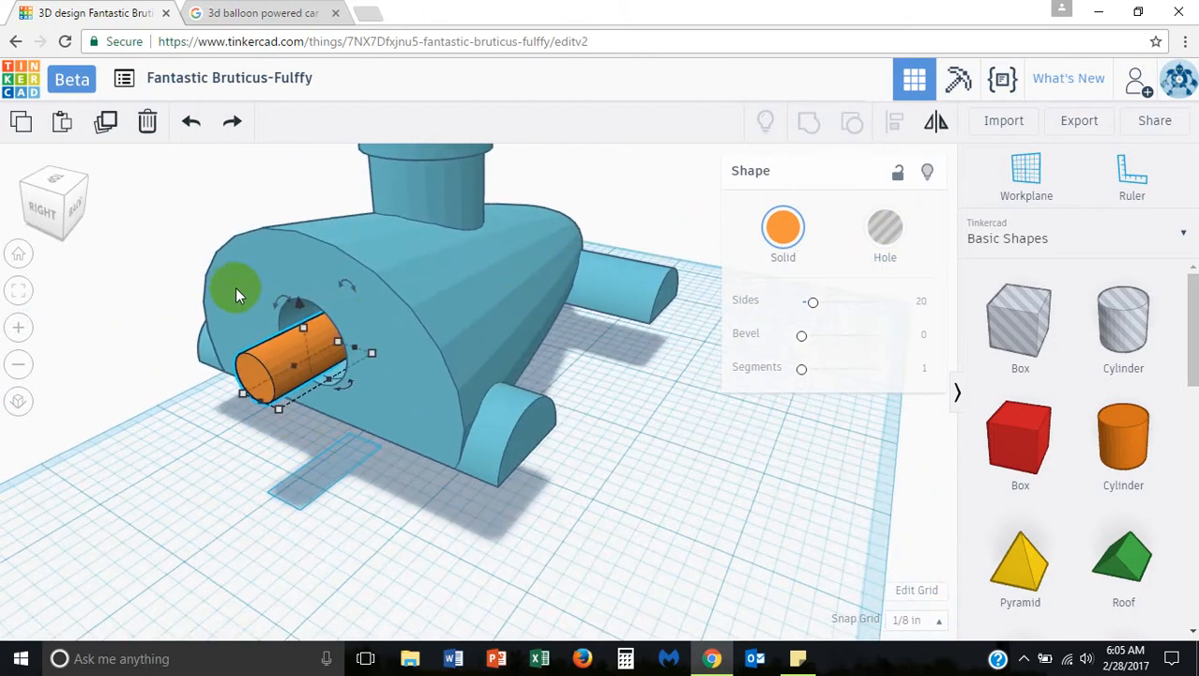
{"action": "left_click_drag", "start_coordinate": [1195, 314], "coordinate": [1192, 290]}
{"action": "left_click", "coordinate": [1025, 184]}
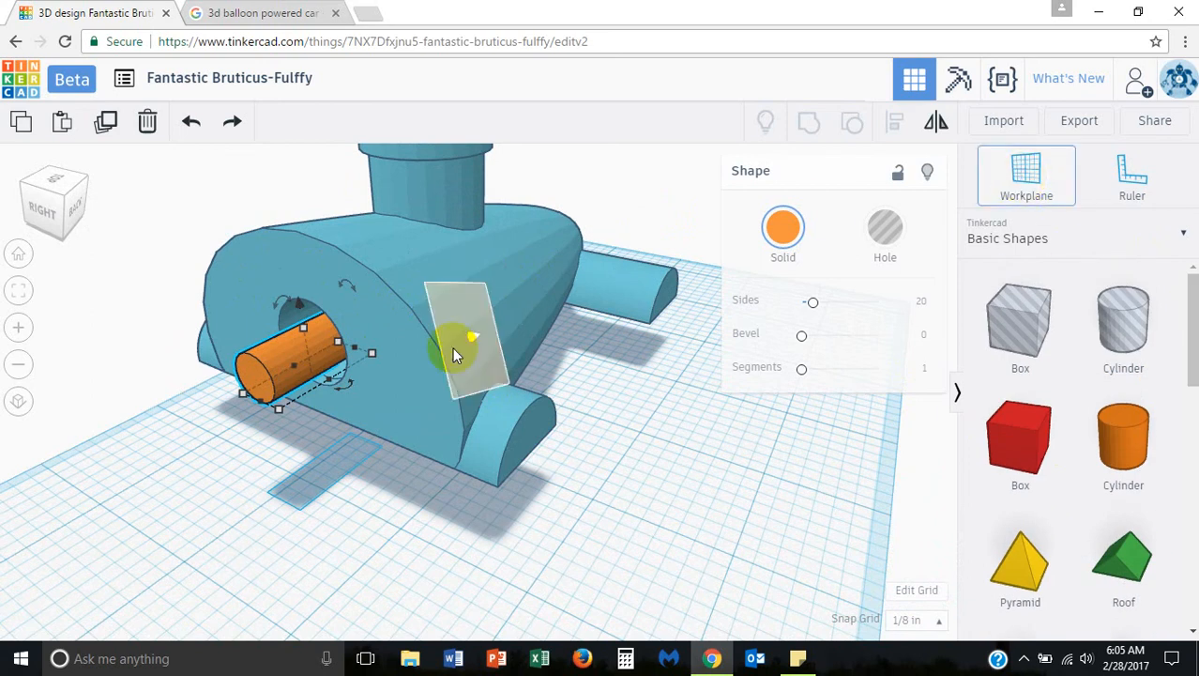
{"action": "left_click", "coordinate": [407, 396]}
Add a paraboloid on the flat end's workplane, over the cylinder and round hole, pointing outward
{"action": "left_click_drag", "start_coordinate": [1190, 340], "coordinate": [1191, 495]}
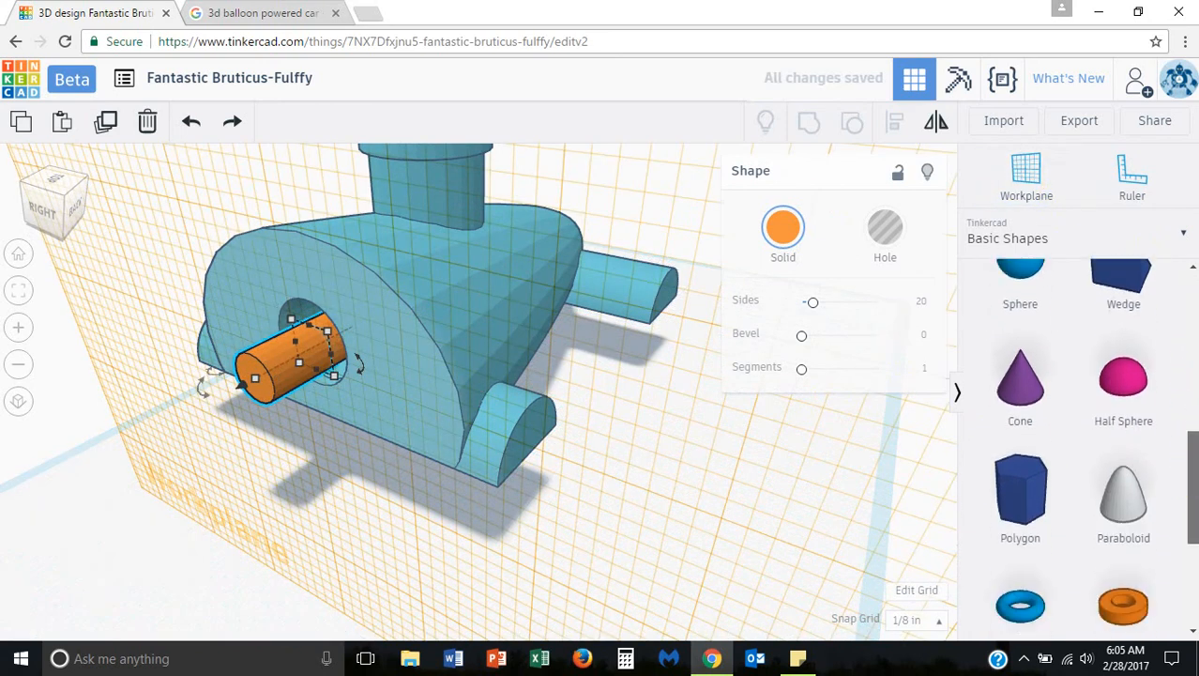
{"action": "left_click", "coordinate": [1123, 495]}
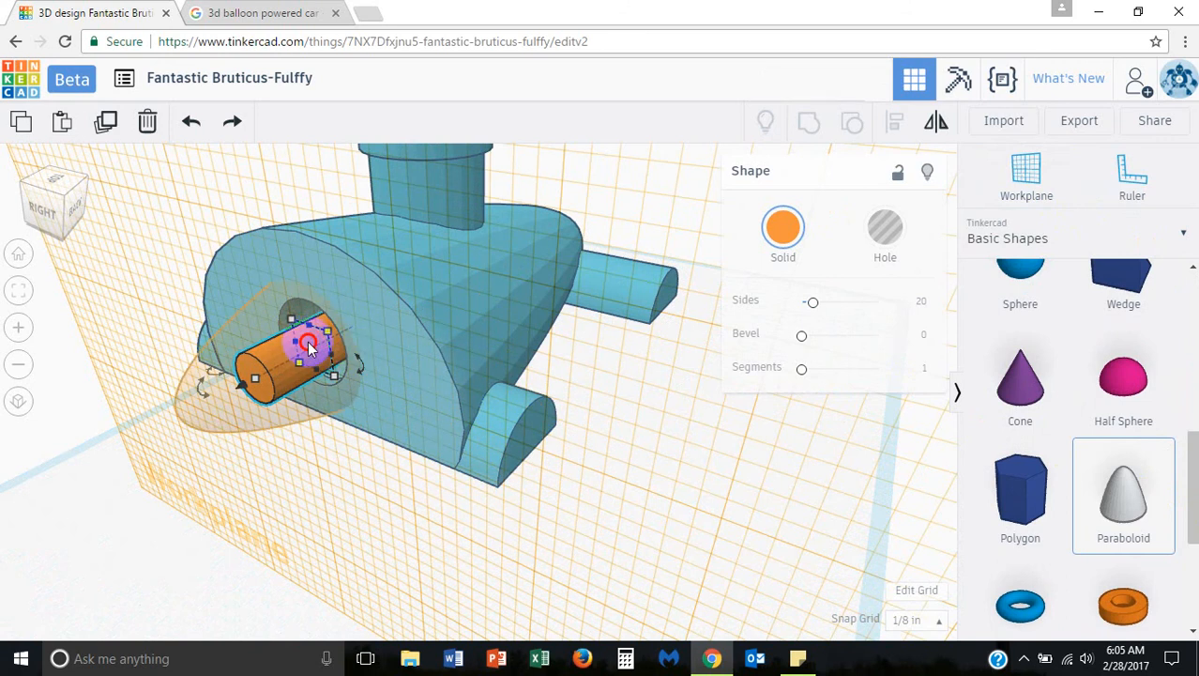
{"action": "left_click", "coordinate": [310, 347]}
{"action": "right_click_drag", "start_coordinate": [249, 450], "coordinate": [415, 421]}
{"action": "right_click_drag", "start_coordinate": [650, 463], "coordinate": [275, 535]}
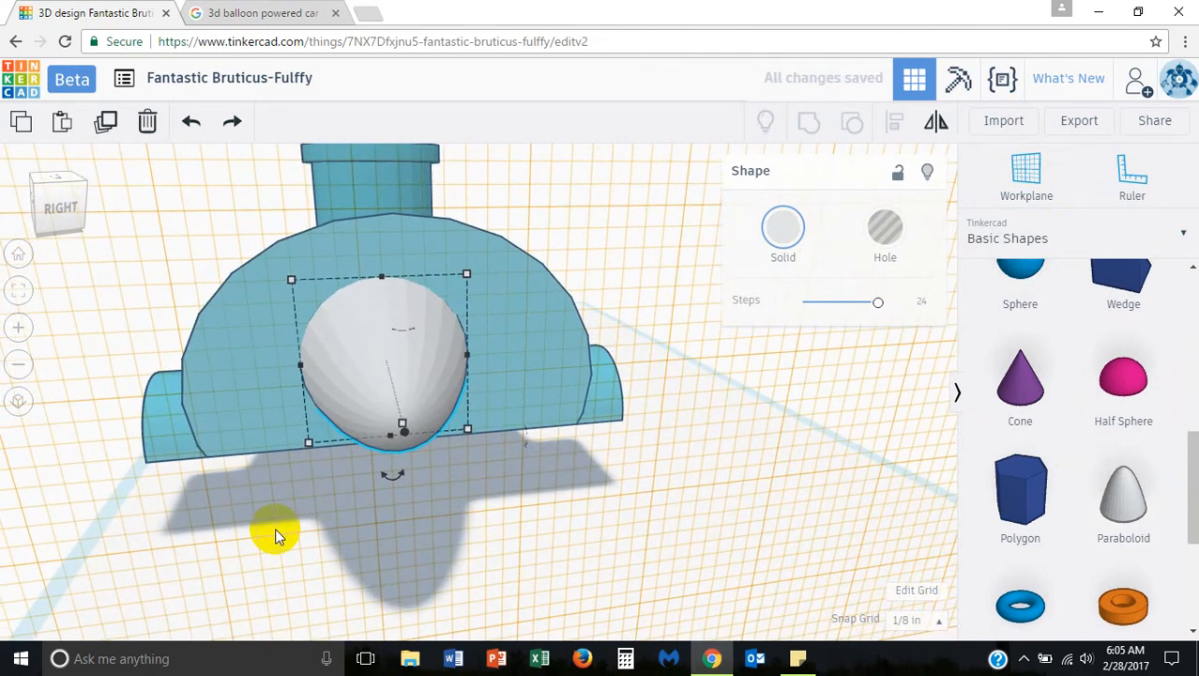
Return the workplane to the base grid and group the car body, cylinder and paraboloid into one object
{"action": "left_click_drag", "start_coordinate": [264, 527], "coordinate": [530, 244]}
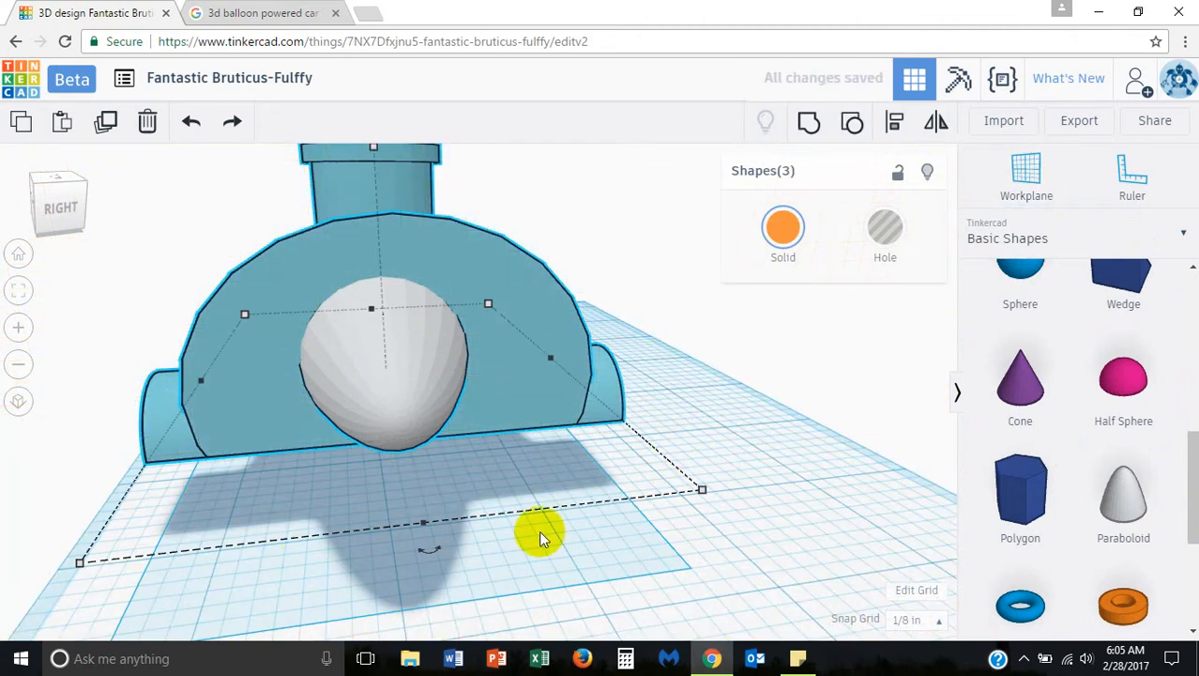
{"action": "left_click", "coordinate": [285, 615]}
{"action": "left_click_drag", "start_coordinate": [259, 581], "coordinate": [650, 210]}
{"action": "left_click", "coordinate": [809, 123]}
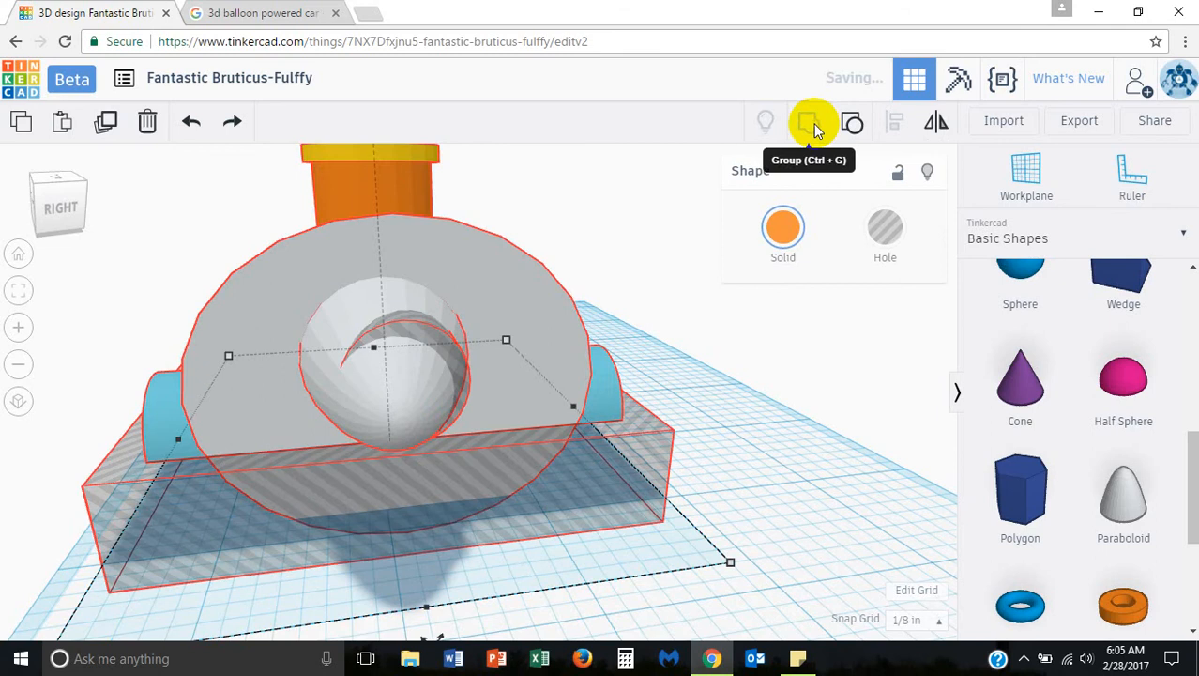